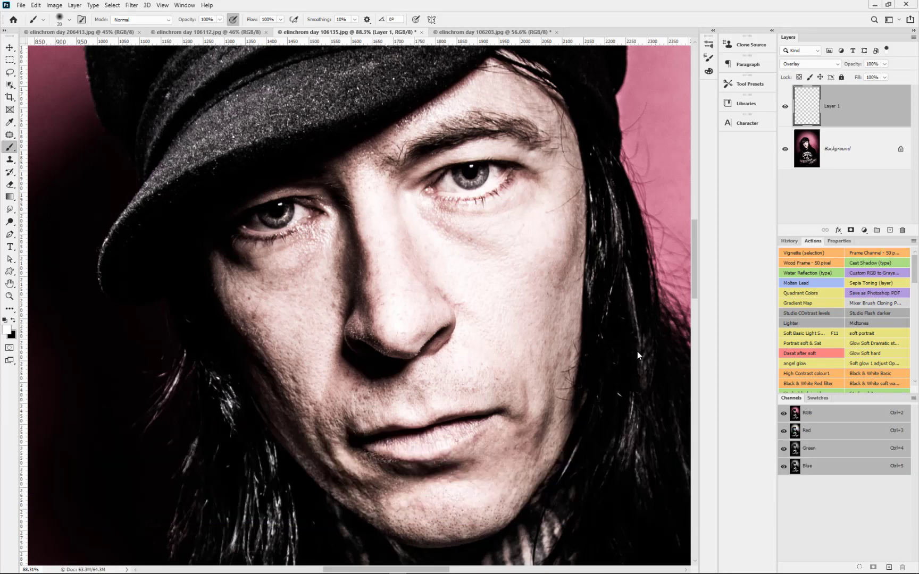
# Step: Hide and reshow Layer 1 to compare the eye brightening, then switch to Adobe Bridge
pyautogui.click(786, 110)
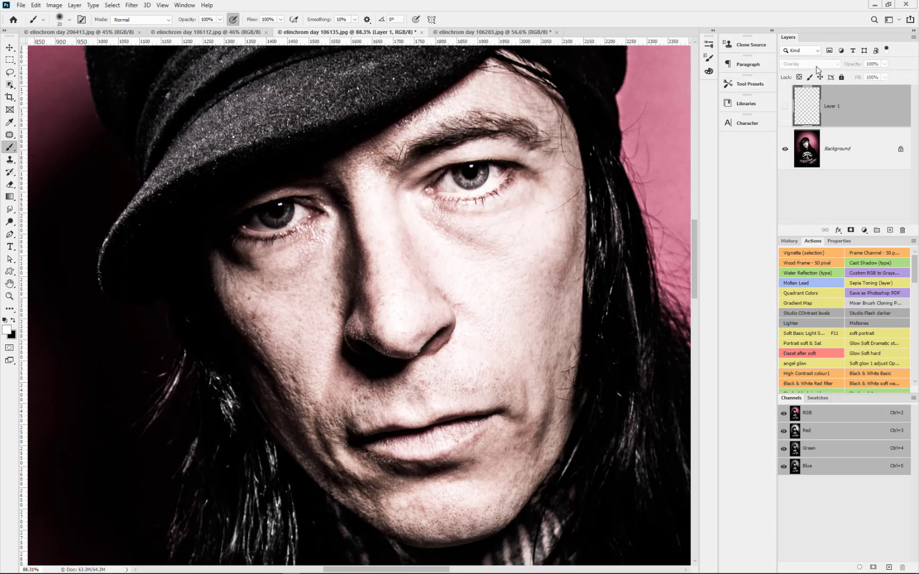
pyautogui.click(786, 109)
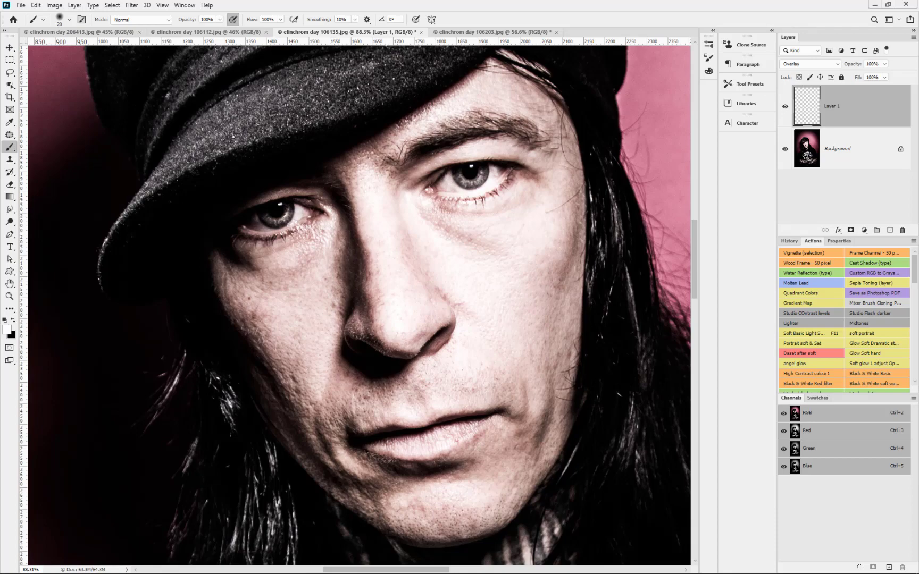
pyautogui.hotkey('alt', 'Tab')
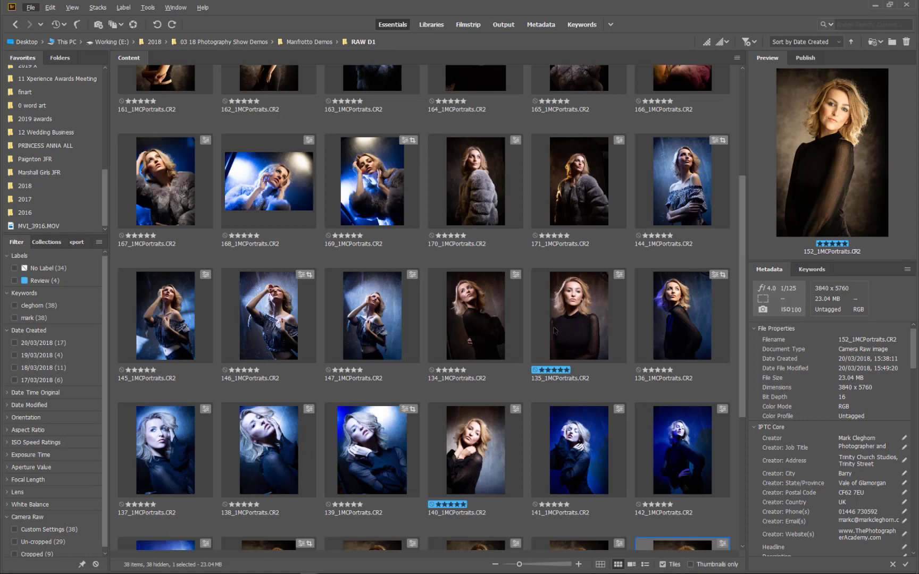
# Step: Filter by the Review label, select the four portraits and open them in Camera Raw
pyautogui.click(44, 282)
pyautogui.moveTo(478, 230); pyautogui.dragTo(169, 127)
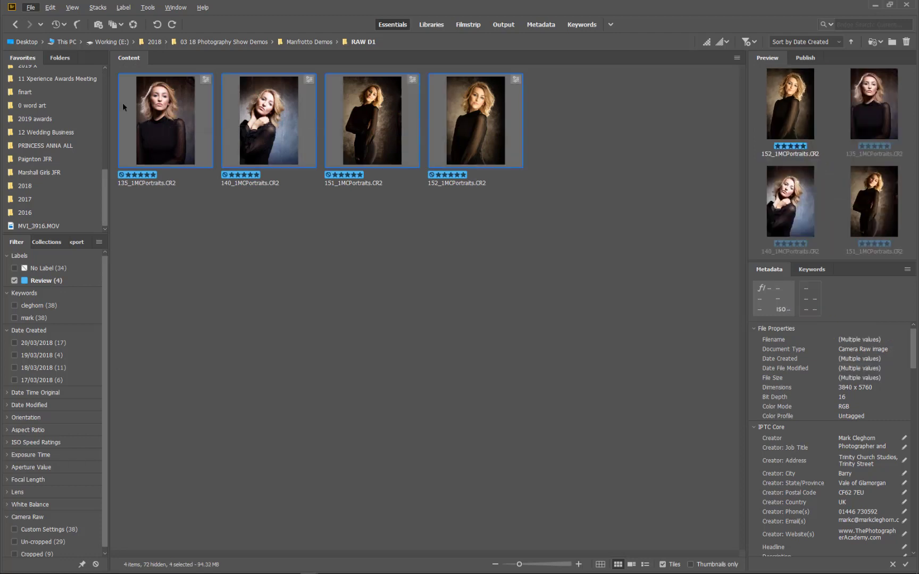
pyautogui.click(30, 10)
pyautogui.click(55, 72)
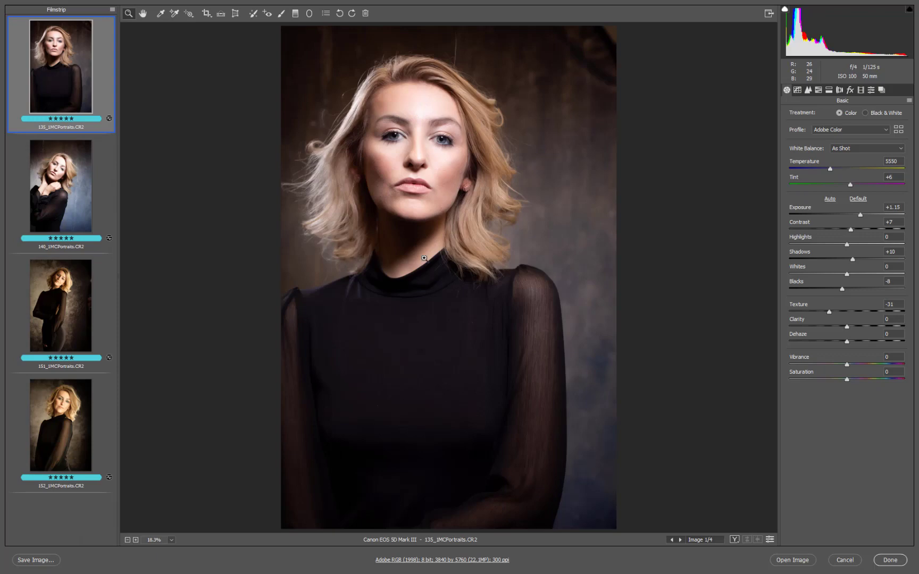
# Step: Zoom into the model's face and change Texture from -31 to -28
pyautogui.moveTo(358, 142); pyautogui.dragTo(224, 189)
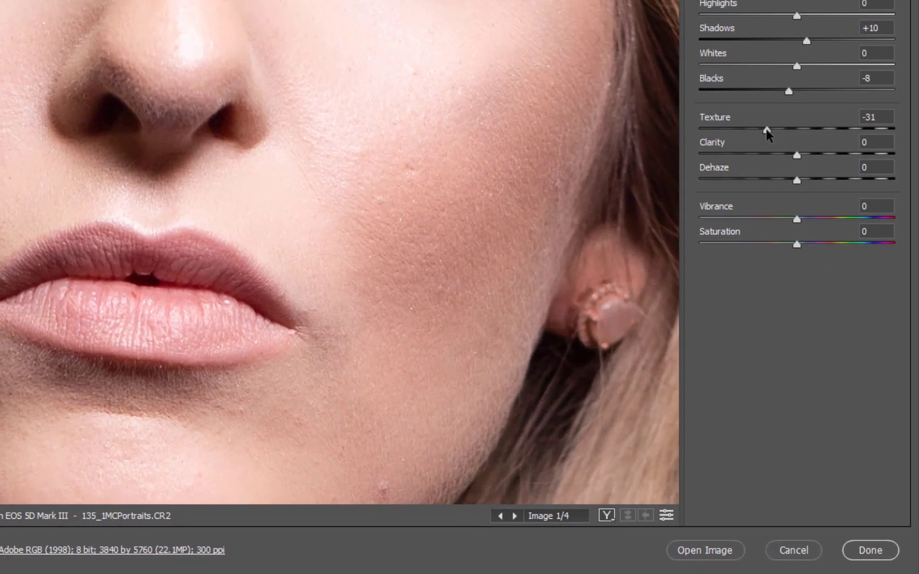
pyautogui.moveTo(767, 132)
pyautogui.mouseDown()
pyautogui.moveTo(811, 131)
pyautogui.moveTo(770, 132)
pyautogui.mouseUp()
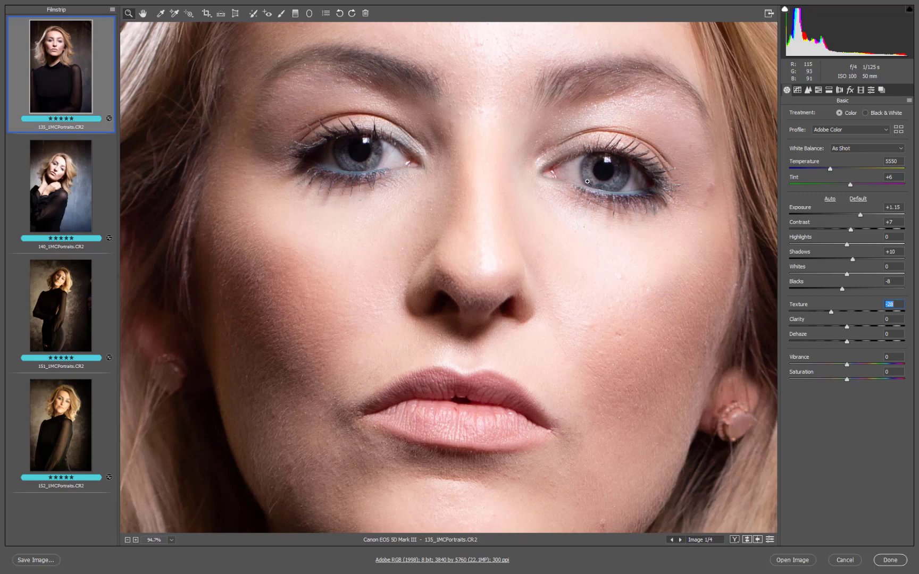
# Step: Magnify the area around the eyes and select the Adjustment Brush
pyautogui.click(524, 238)
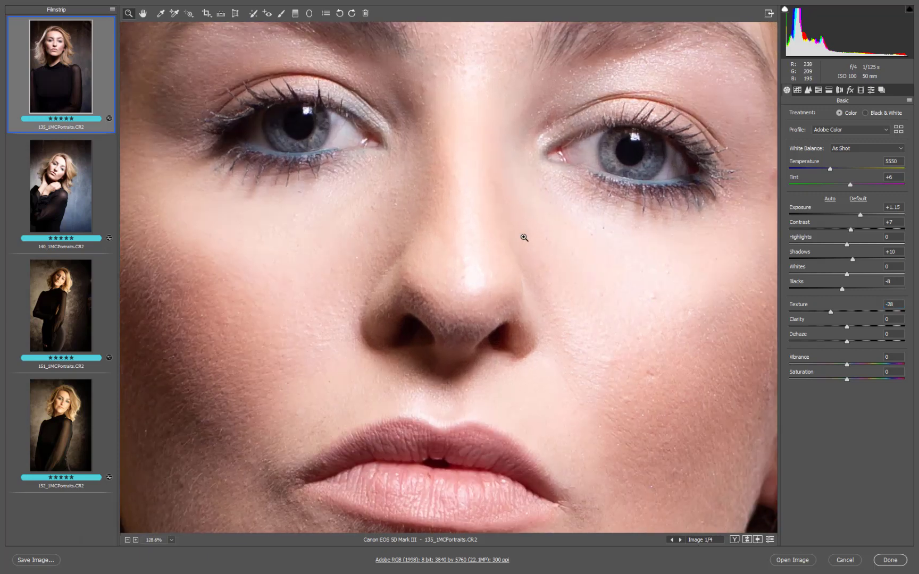
pyautogui.moveTo(524, 238); pyautogui.dragTo(522, 237)
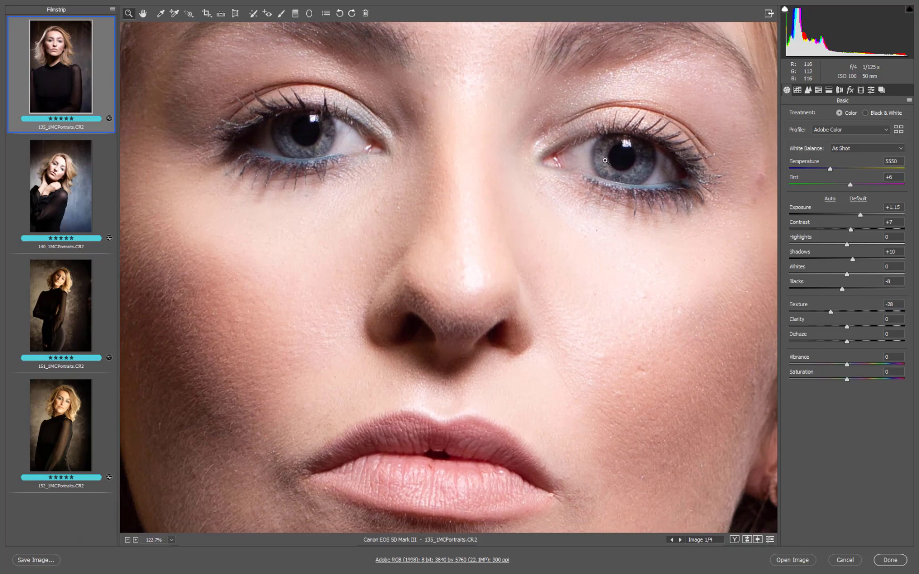
pyautogui.click(282, 15)
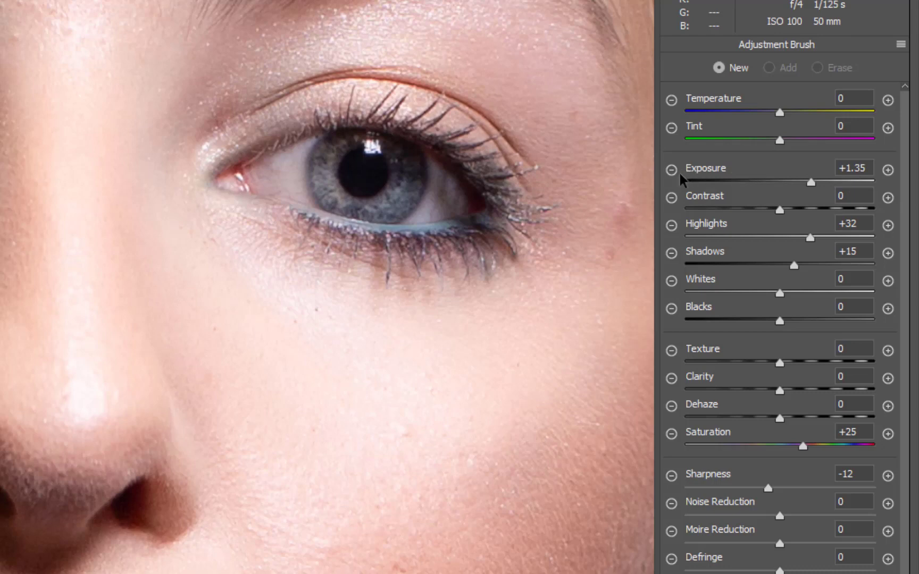
# Step: Reset the brush to a plain Exposure boost and paint a stronger stroke over the left iris
pyautogui.click(888, 170)
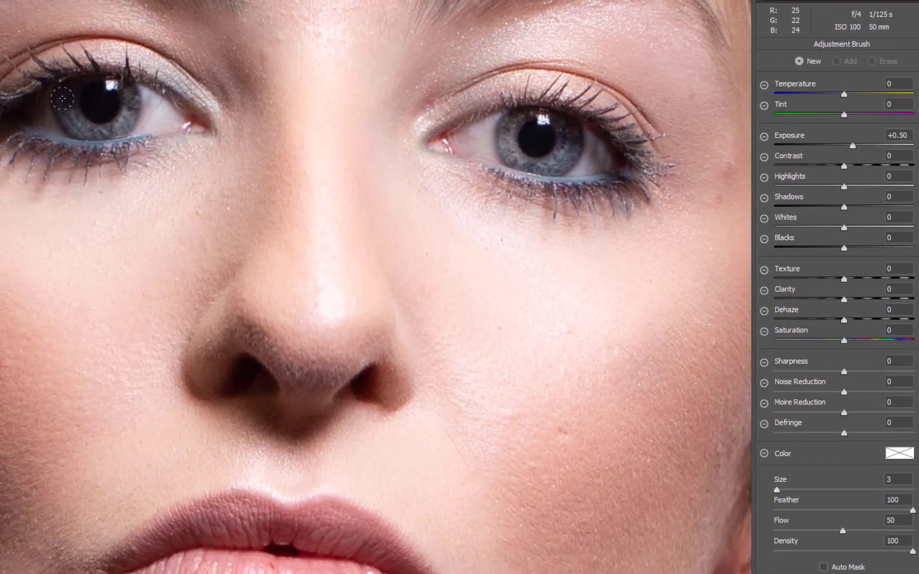
pyautogui.moveTo(62, 98)
pyautogui.mouseDown()
pyautogui.moveTo(92, 130)
pyautogui.moveTo(125, 119)
pyautogui.moveTo(99, 128)
pyautogui.moveTo(79, 123)
pyautogui.moveTo(65, 99)
pyautogui.moveTo(69, 122)
pyautogui.mouseUp()
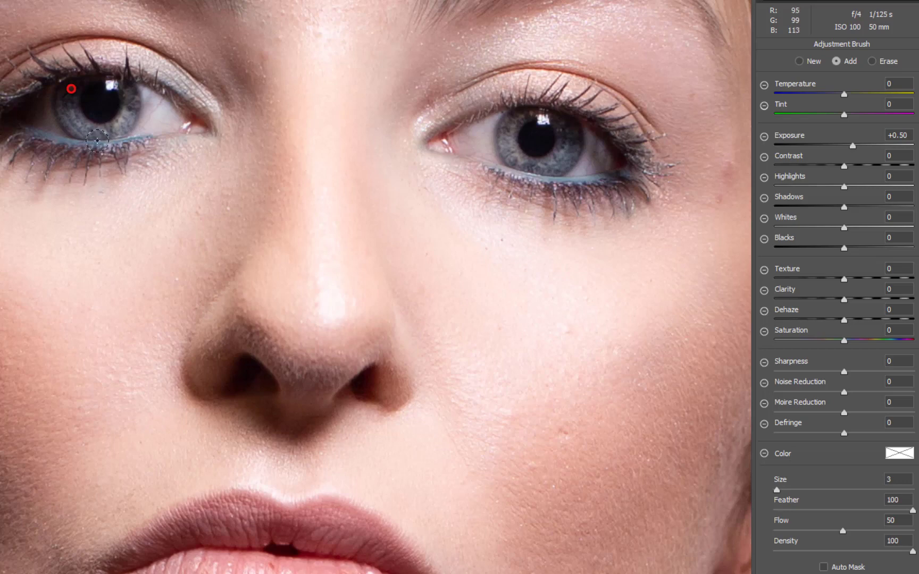
pyautogui.moveTo(854, 146)
pyautogui.mouseDown()
pyautogui.moveTo(872, 148)
pyautogui.moveTo(859, 148)
pyautogui.mouseUp()
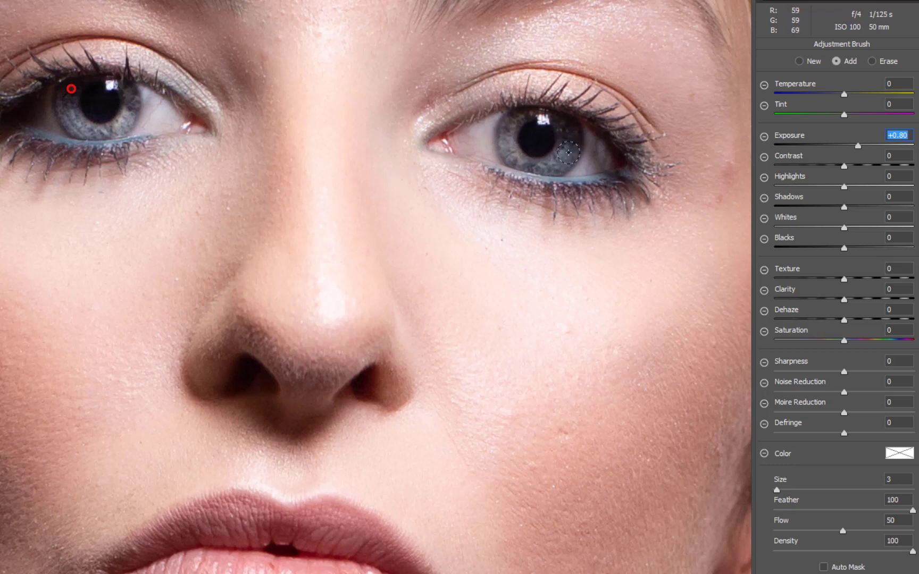
# Step: Add a new brush pin over the right iris and lower its exposure slightly
pyautogui.click(799, 61)
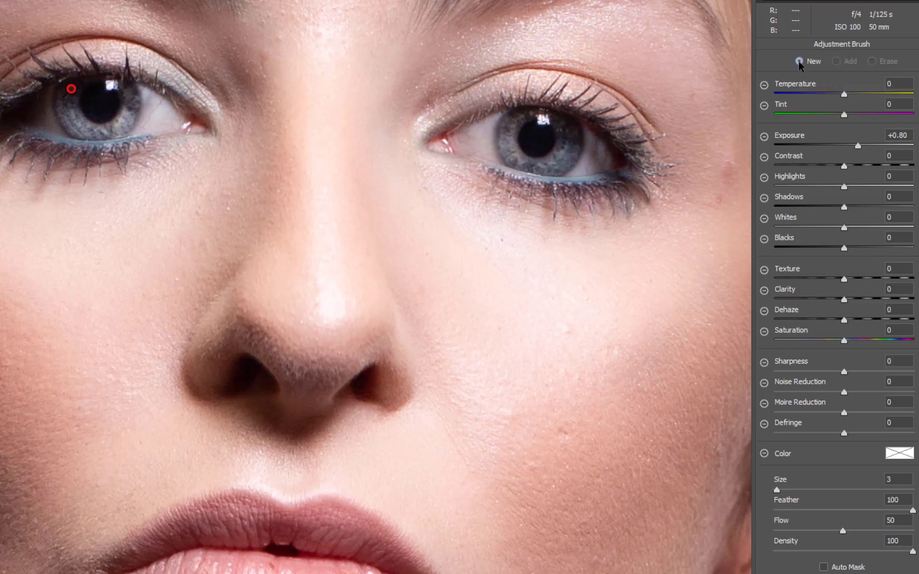
pyautogui.moveTo(510, 141)
pyautogui.mouseDown()
pyautogui.moveTo(512, 161)
pyautogui.moveTo(550, 166)
pyautogui.moveTo(579, 151)
pyautogui.moveTo(573, 138)
pyautogui.mouseUp()
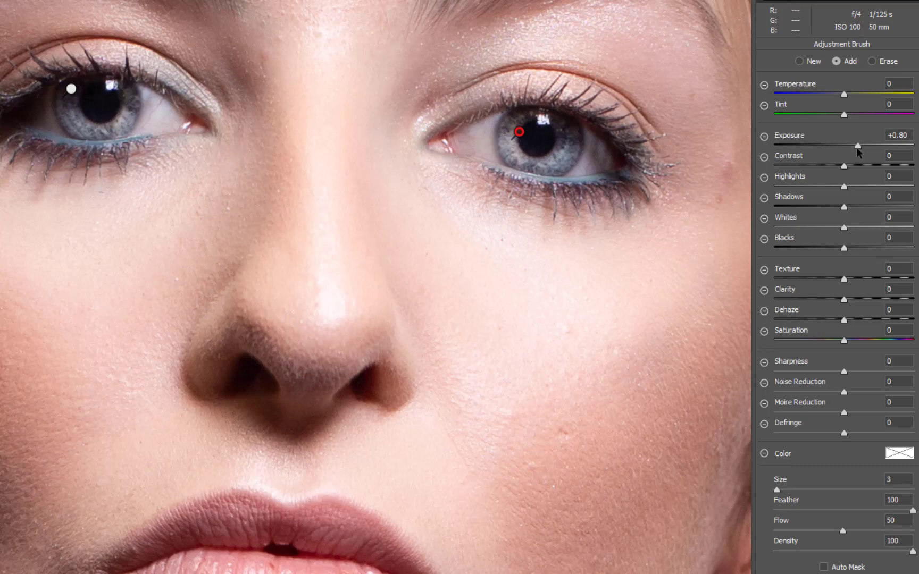
pyautogui.moveTo(857, 150); pyautogui.dragTo(849, 150)
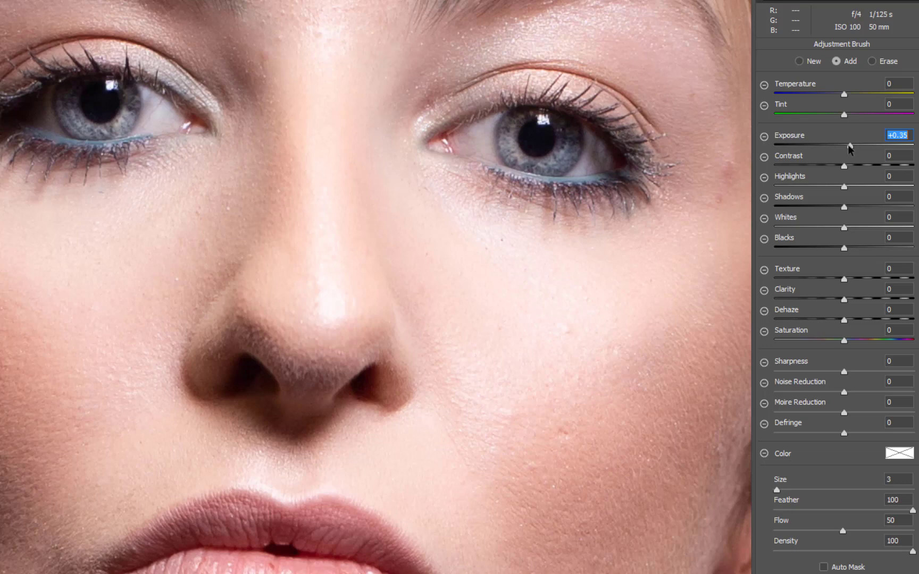
# Step: Raise the left iris pin's exposure a little more, then advance to the second portrait
pyautogui.click(71, 89)
pyautogui.click(71, 89)
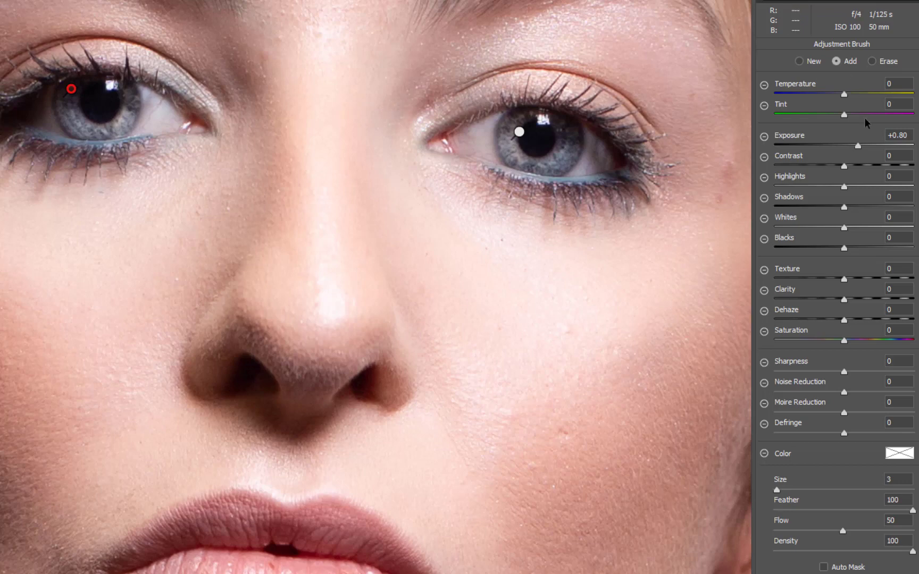
pyautogui.moveTo(860, 152); pyautogui.dragTo(862, 149)
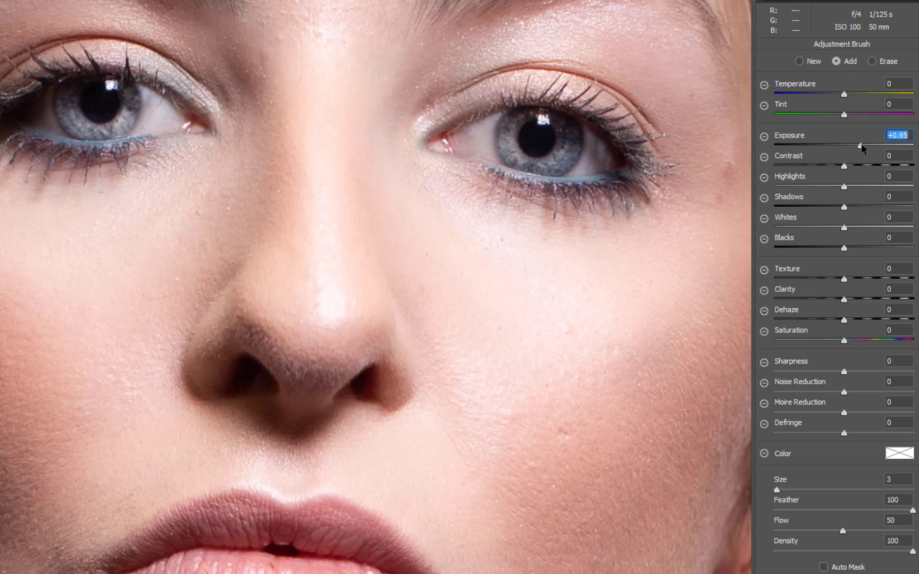
pyautogui.press('Escape')
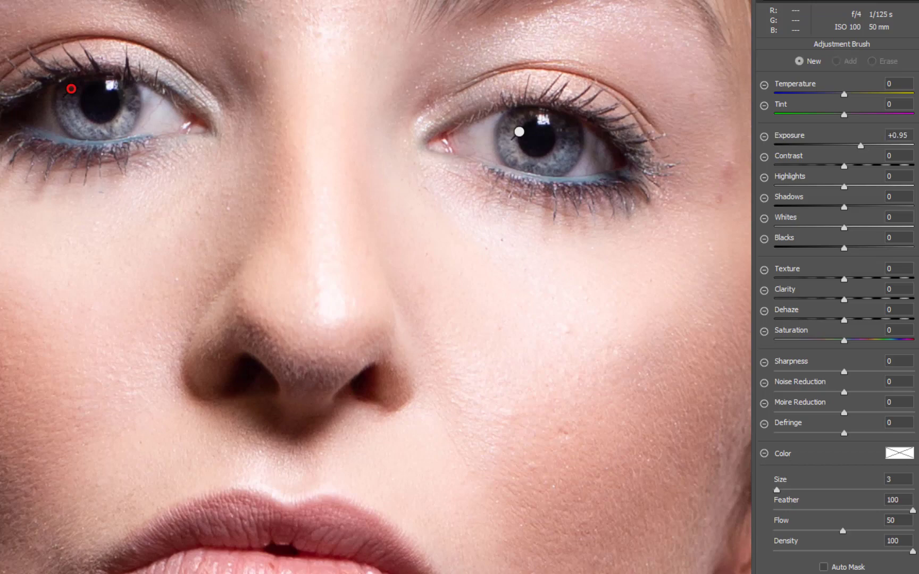
pyautogui.hotkey('ctrl', '0')
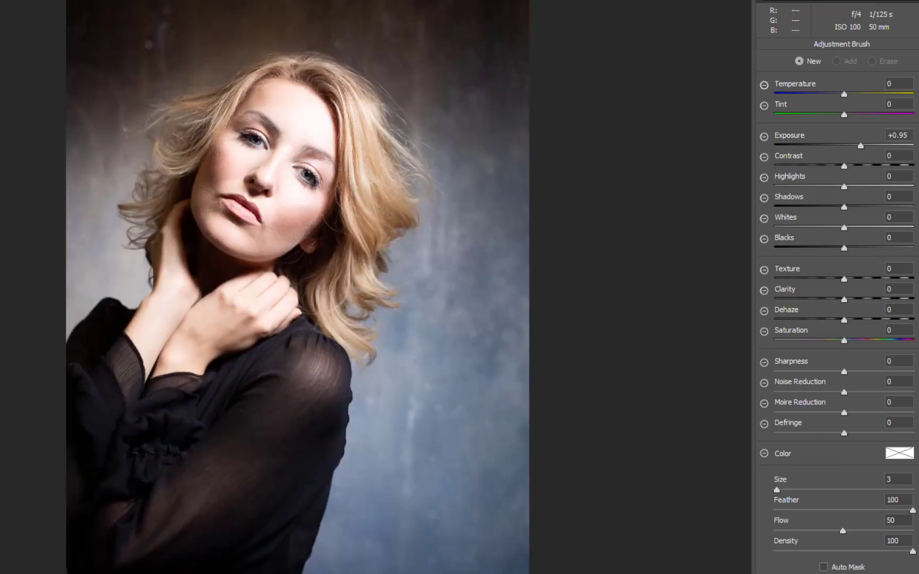
# Step: Zoom onto the second portrait's eyes and paint a smaller brush stroke over the upper-left iris
pyautogui.press('h')
pyautogui.scroll(3, 231, 135)
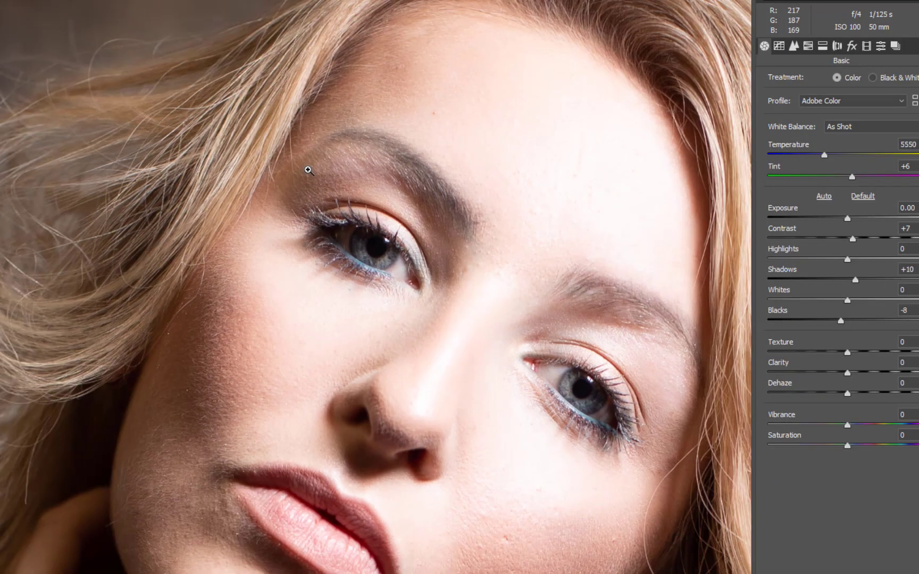
pyautogui.moveTo(388, 295); pyautogui.dragTo(277, 249)
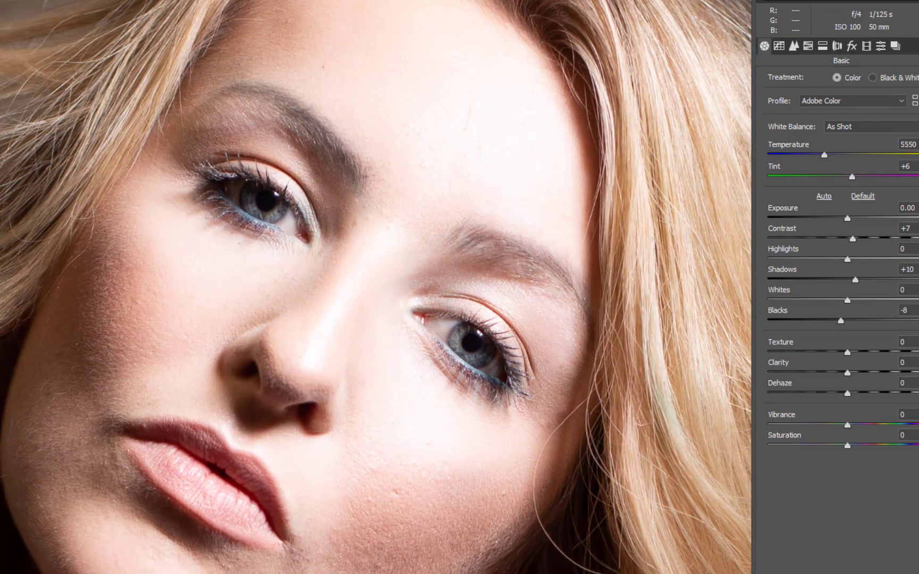
pyautogui.press('k')
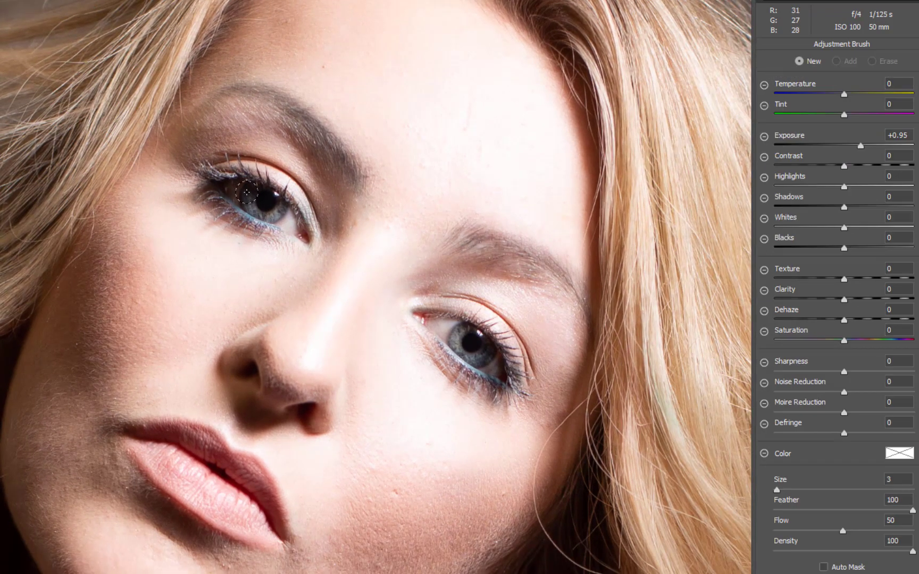
pyautogui.press('[')
pyautogui.moveTo(246, 192)
pyautogui.mouseDown()
pyautogui.moveTo(263, 216)
pyautogui.moveTo(240, 200)
pyautogui.moveTo(251, 195)
pyautogui.moveTo(276, 213)
pyautogui.moveTo(264, 218)
pyautogui.mouseUp()
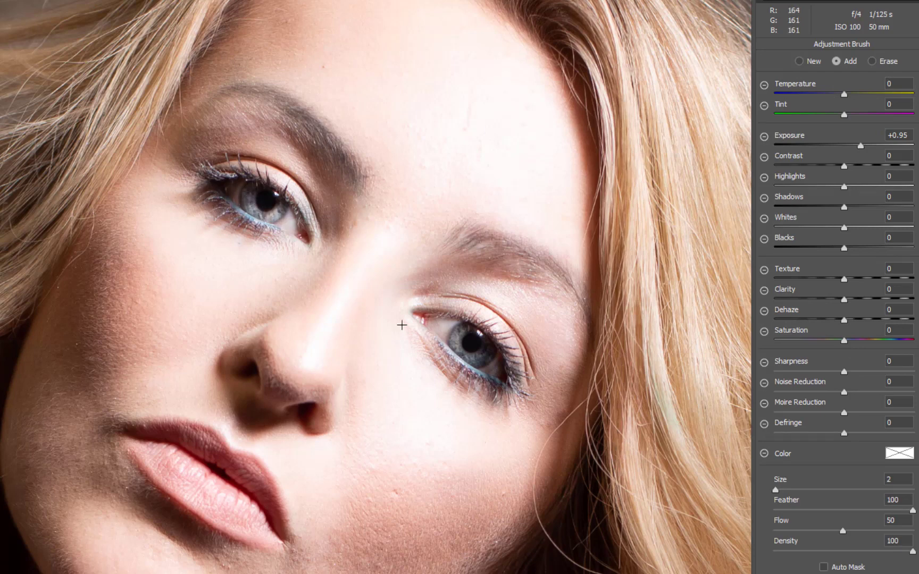
# Step: Add a new pin over the lower-right iris and reduce its exposure to +0.70
pyautogui.click(257, 182)
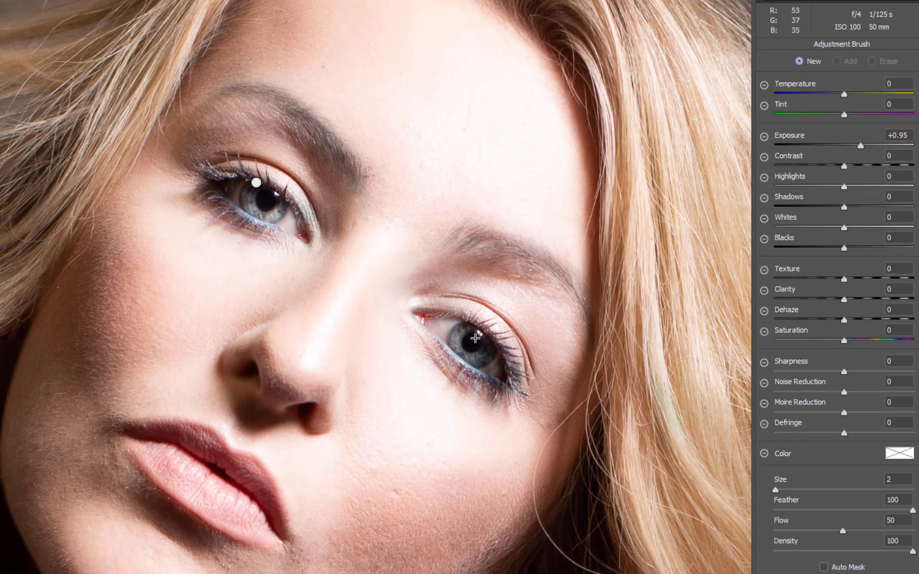
pyautogui.moveTo(466, 331)
pyautogui.mouseDown()
pyautogui.moveTo(457, 349)
pyautogui.moveTo(491, 357)
pyautogui.moveTo(463, 347)
pyautogui.mouseUp()
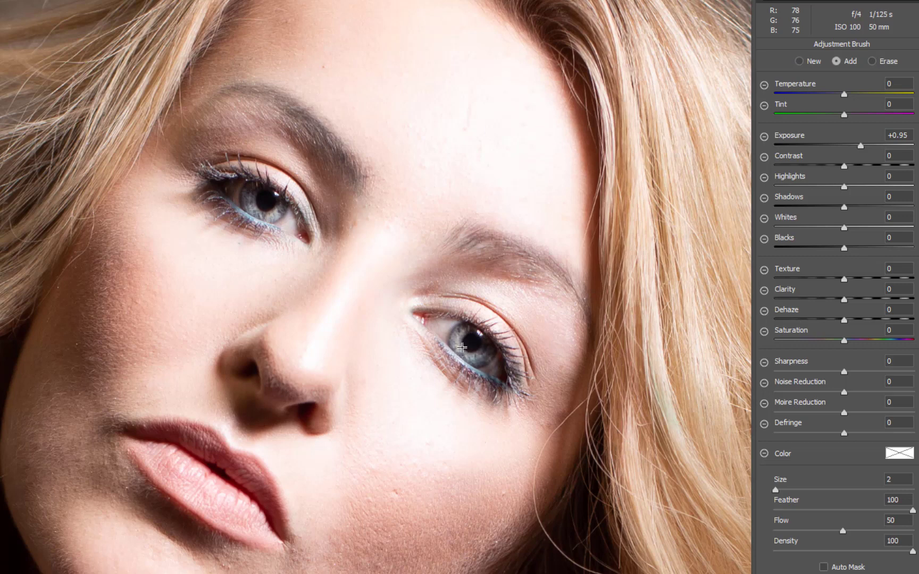
pyautogui.moveTo(861, 147); pyautogui.dragTo(858, 148)
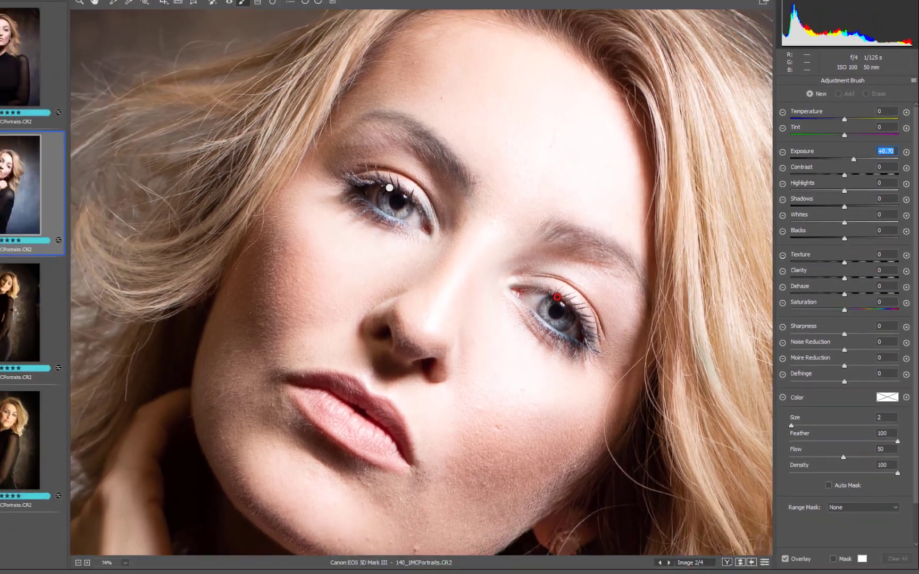
pyautogui.hotkey('ctrl', '0')
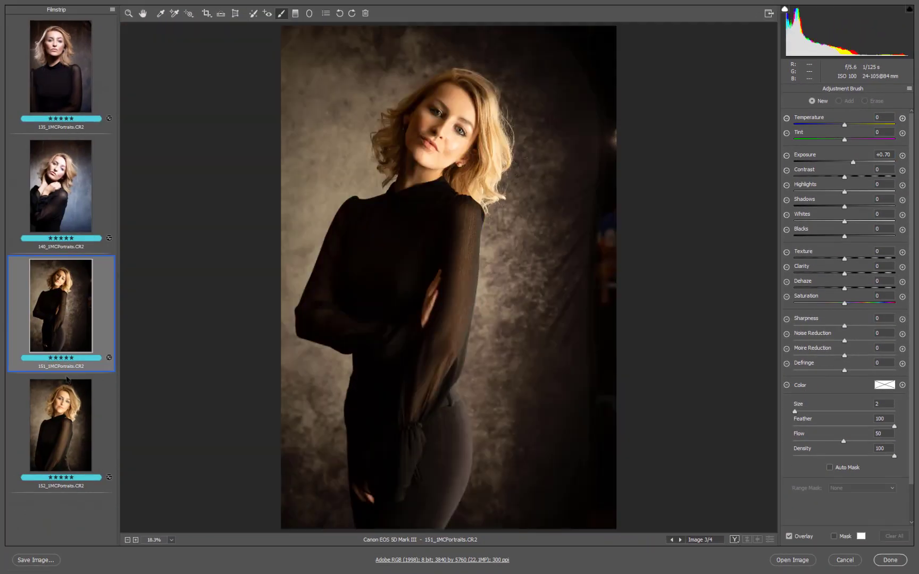
# Step: Compare the Filmstrip portraits, then set Shadows on 151_1MCPortraits.CR2 to +36
pyautogui.keyDown('shift'); pyautogui.click(75, 406); pyautogui.keyUp('shift')
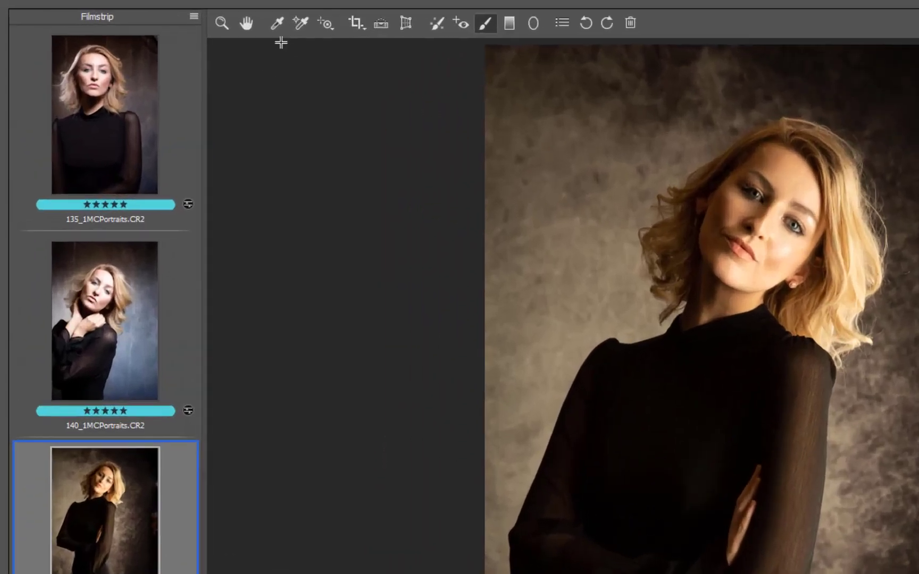
pyautogui.click(163, 14)
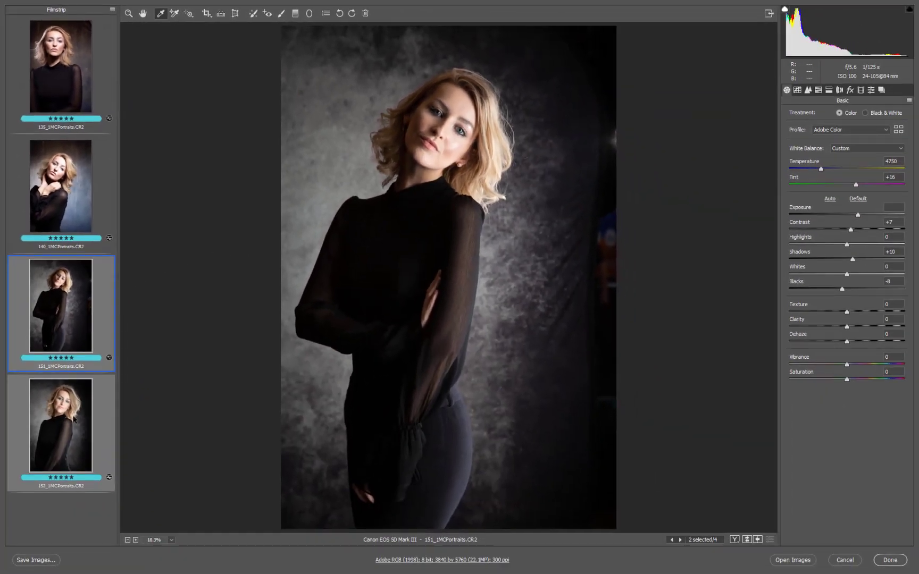
pyautogui.click(94, 420)
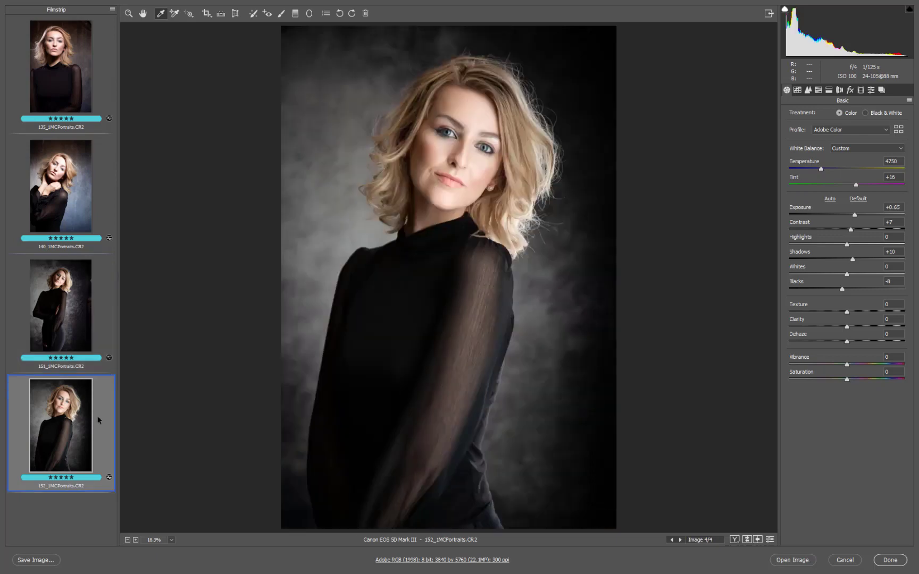
pyautogui.click(103, 308)
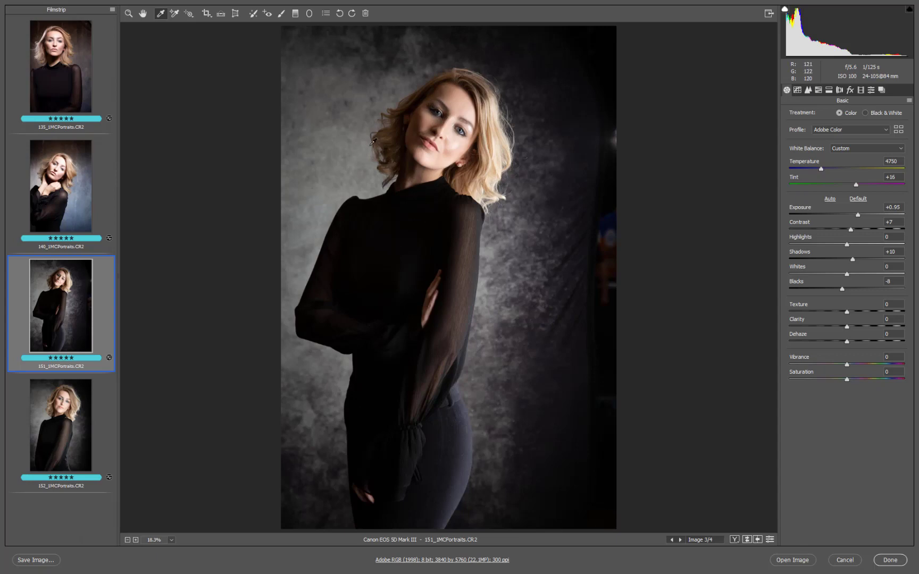
pyautogui.moveTo(855, 259); pyautogui.dragTo(869, 258)
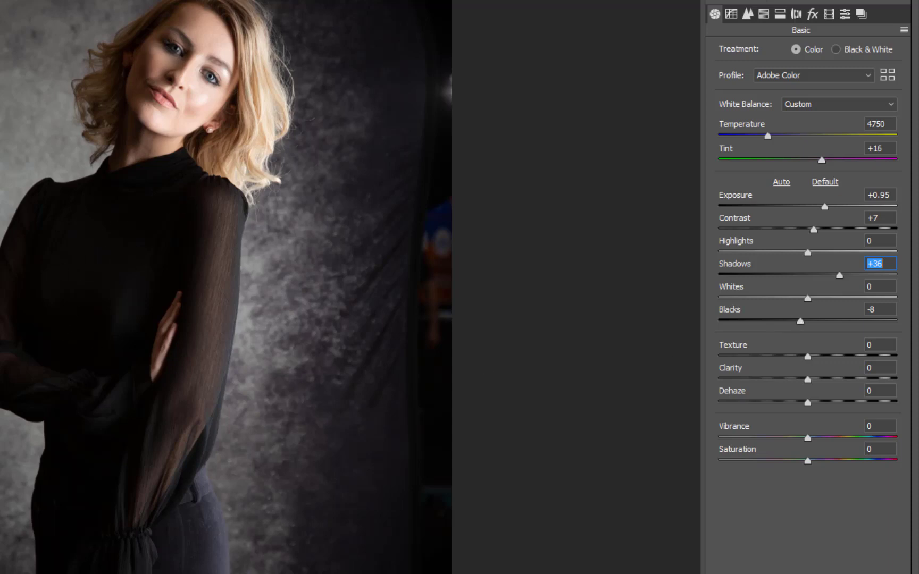
# Step: With a size 7 brush, paint over the black top and sleeve at Exposure +0.95
pyautogui.press('k')
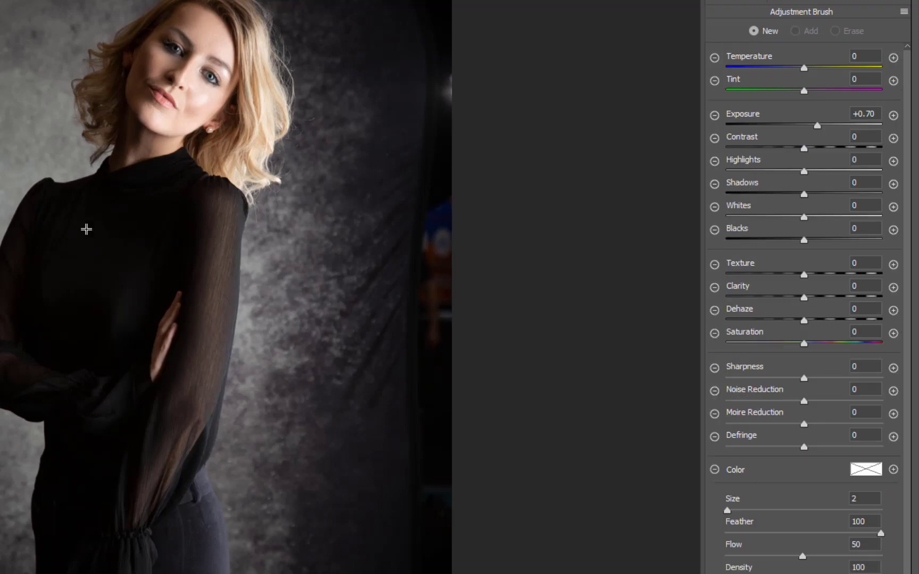
pyautogui.press(']')
pyautogui.press(']')
pyautogui.press(']')
pyautogui.press(']')
pyautogui.press(']')
pyautogui.moveTo(55, 215); pyautogui.dragTo(148, 211)
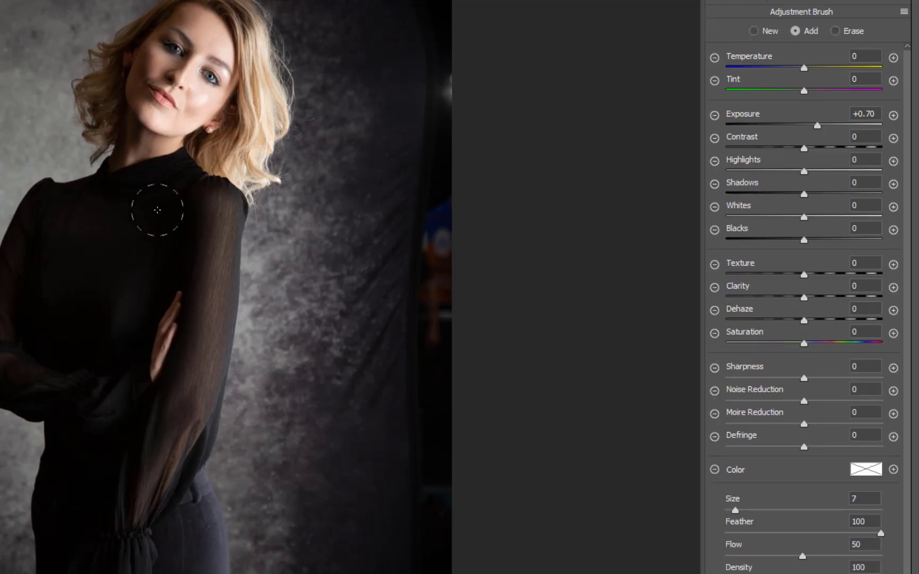
pyautogui.moveTo(107, 260); pyautogui.dragTo(121, 304)
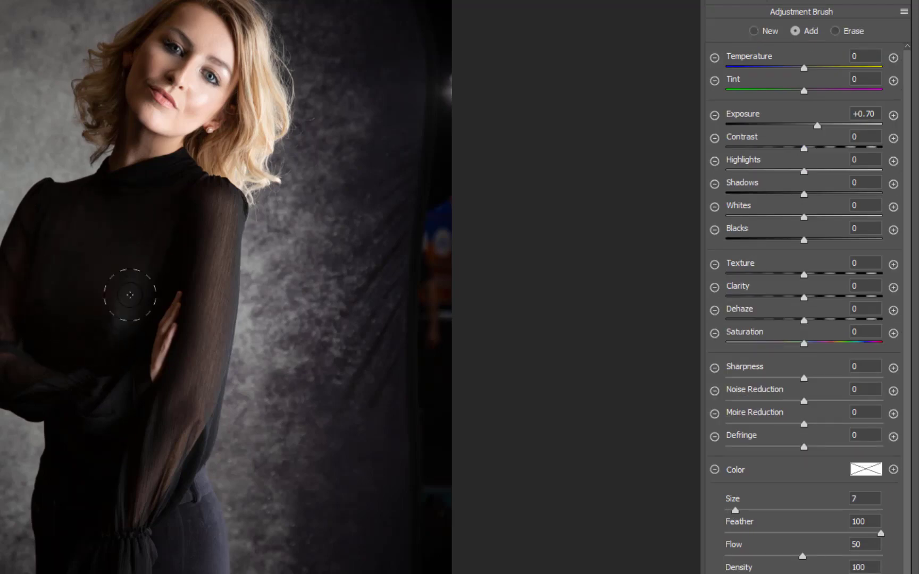
pyautogui.moveTo(191, 216); pyautogui.dragTo(120, 221)
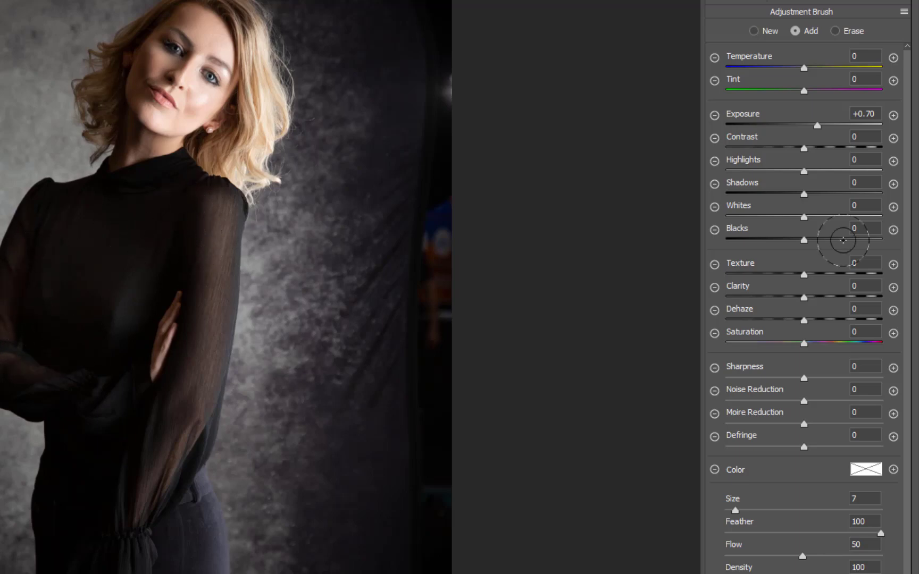
pyautogui.moveTo(817, 126); pyautogui.dragTo(829, 126)
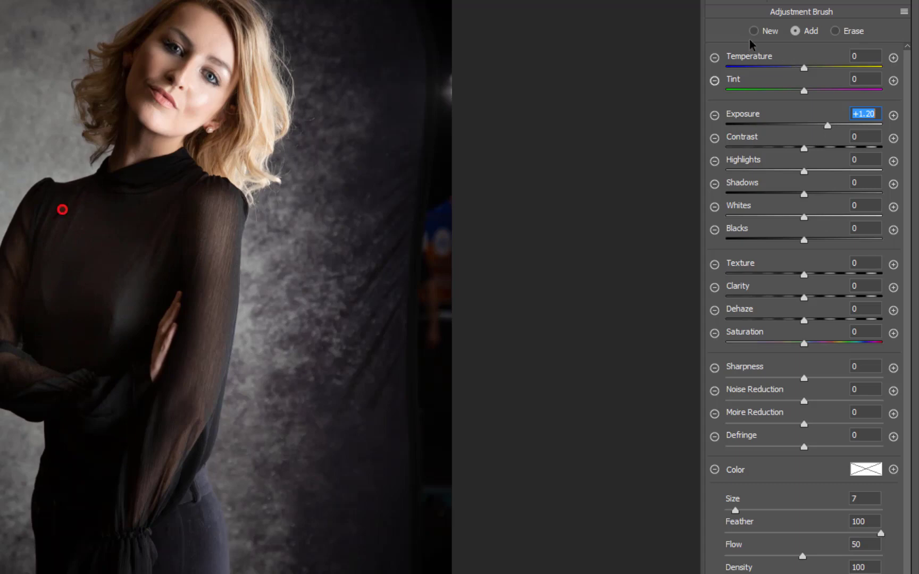
# Step: Add a new pin brightening the left shoulder and ruffled hem at Exposure +1.30
pyautogui.click(566, 205)
pyautogui.moveTo(106, 462)
pyautogui.mouseDown()
pyautogui.moveTo(73, 429)
pyautogui.moveTo(113, 451)
pyautogui.moveTo(184, 431)
pyautogui.moveTo(212, 357)
pyautogui.mouseUp()
pyautogui.moveTo(106, 539)
pyautogui.mouseDown()
pyautogui.moveTo(113, 558)
pyautogui.moveTo(691, 234)
pyautogui.mouseUp()
pyautogui.moveTo(828, 127); pyautogui.dragTo(828, 126)
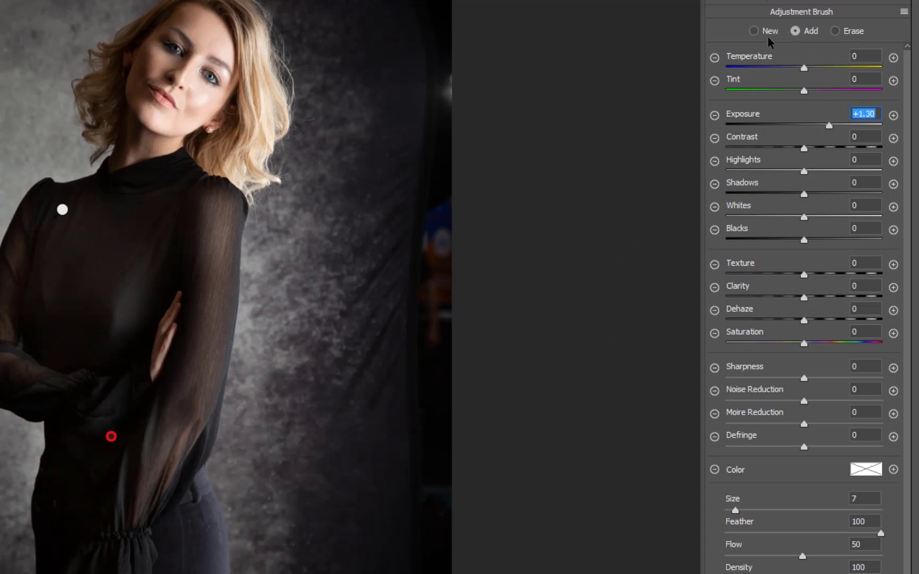
# Step: Add another pin across the chest and lower its exposure to +0.50
pyautogui.press('Return')
pyautogui.moveTo(51, 281); pyautogui.dragTo(159, 264)
pyautogui.moveTo(829, 126); pyautogui.dragTo(815, 128)
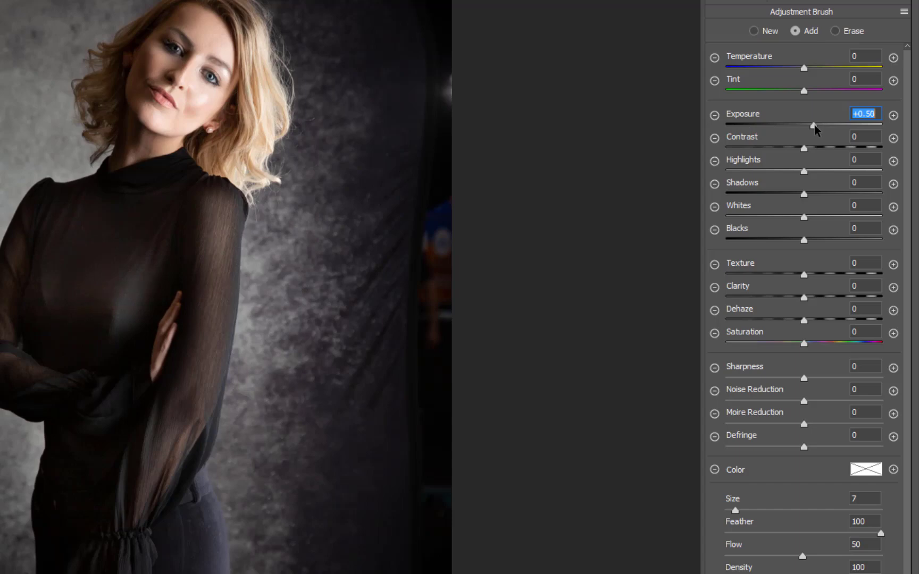
# Step: Paint a new stroke over the black dress at Exposure +1.15, then zoom in on the eyes
pyautogui.press('Escape')
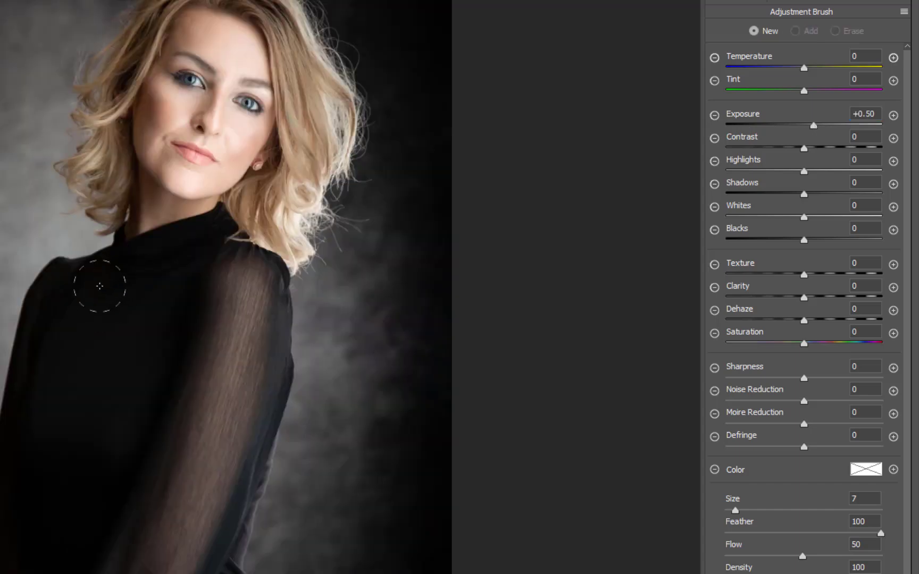
pyautogui.moveTo(72, 327)
pyautogui.mouseDown()
pyautogui.moveTo(63, 514)
pyautogui.moveTo(166, 351)
pyautogui.moveTo(79, 553)
pyautogui.mouseUp()
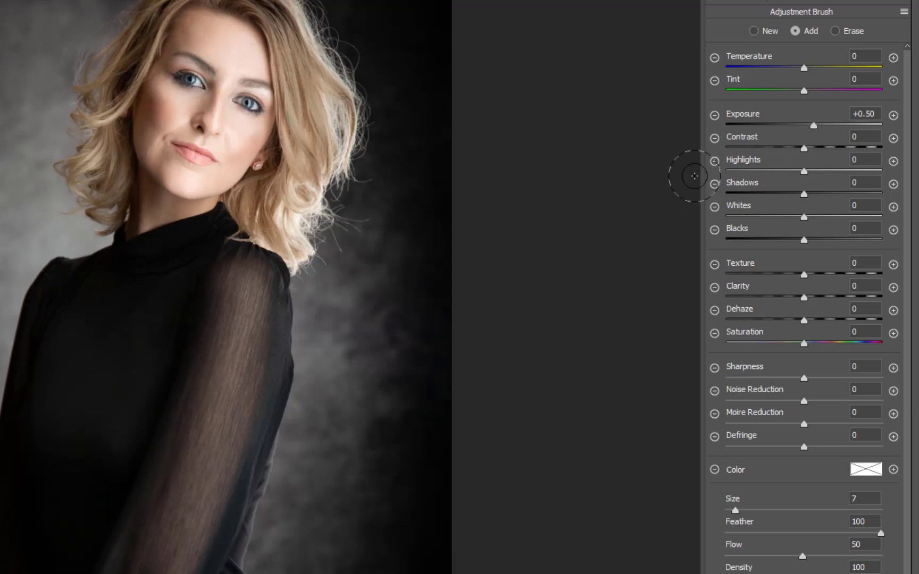
pyautogui.moveTo(818, 127); pyautogui.dragTo(830, 128)
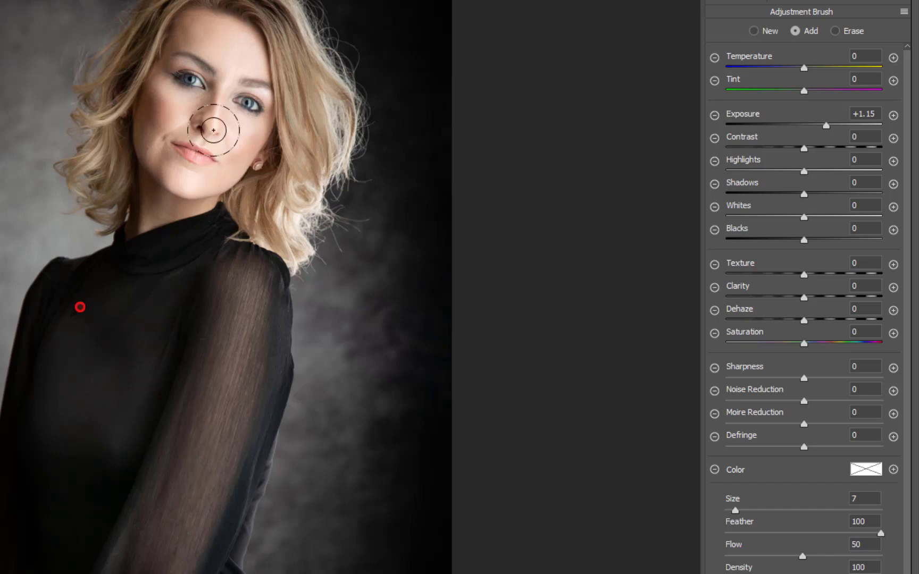
pyautogui.press('z')
pyautogui.moveTo(191, 70); pyautogui.dragTo(275, 95)
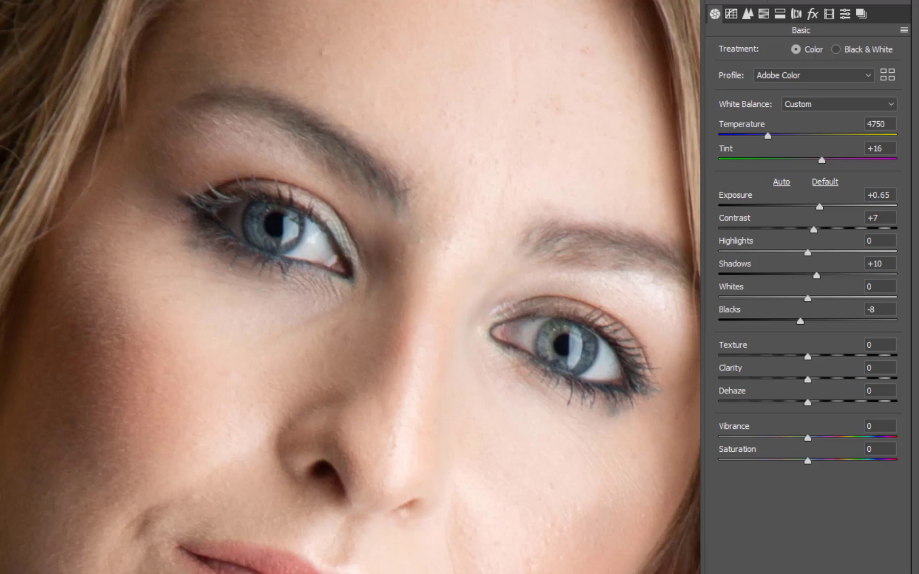
# Step: Set a size 2 brush and brighten the left iris at Exposure +0.65
pyautogui.press('k')
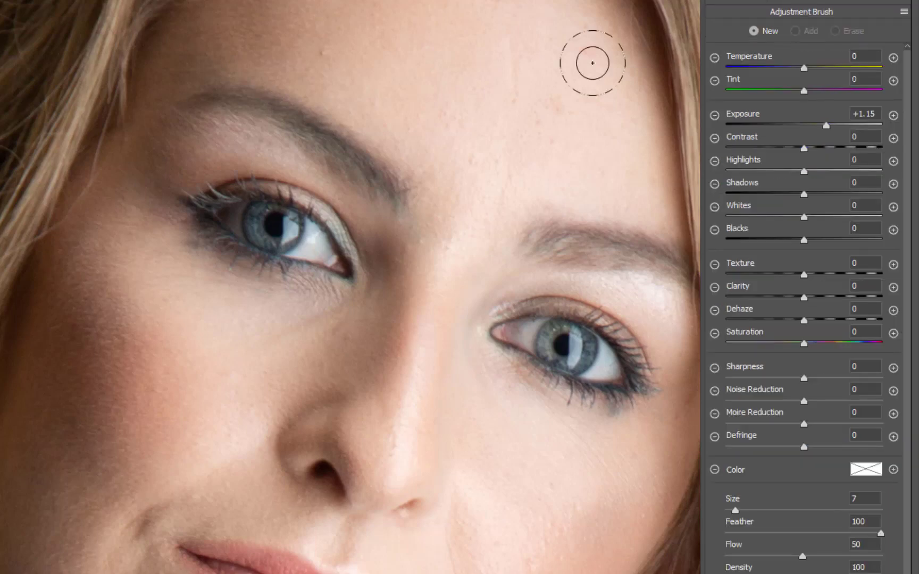
pyautogui.click(893, 116)
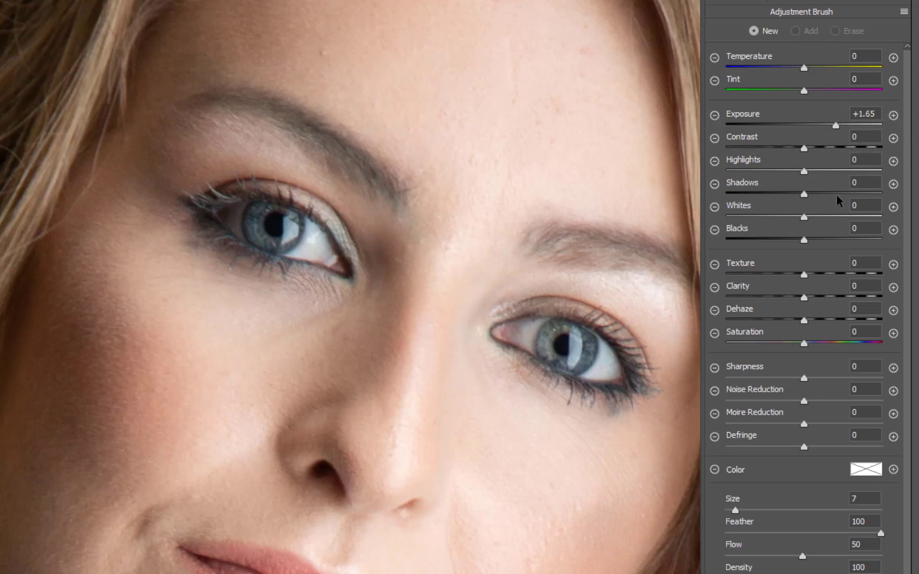
pyautogui.moveTo(839, 135); pyautogui.dragTo(816, 130)
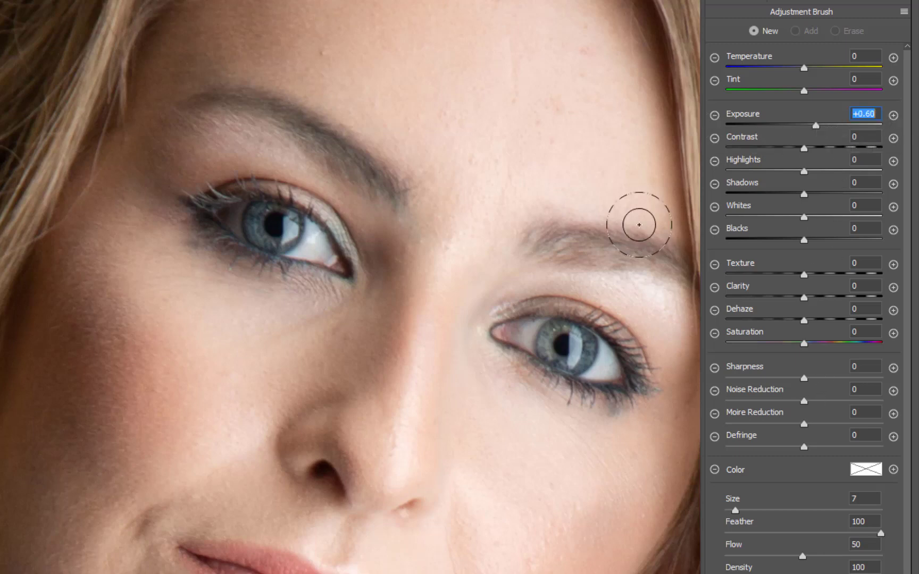
pyautogui.press('[')
pyautogui.press('[')
pyautogui.press('[')
pyautogui.press('[')
pyautogui.press('[')
pyautogui.moveTo(246, 211)
pyautogui.mouseDown()
pyautogui.moveTo(256, 237)
pyautogui.moveTo(288, 246)
pyautogui.moveTo(253, 233)
pyautogui.moveTo(258, 205)
pyautogui.moveTo(260, 232)
pyautogui.moveTo(281, 241)
pyautogui.mouseUp()
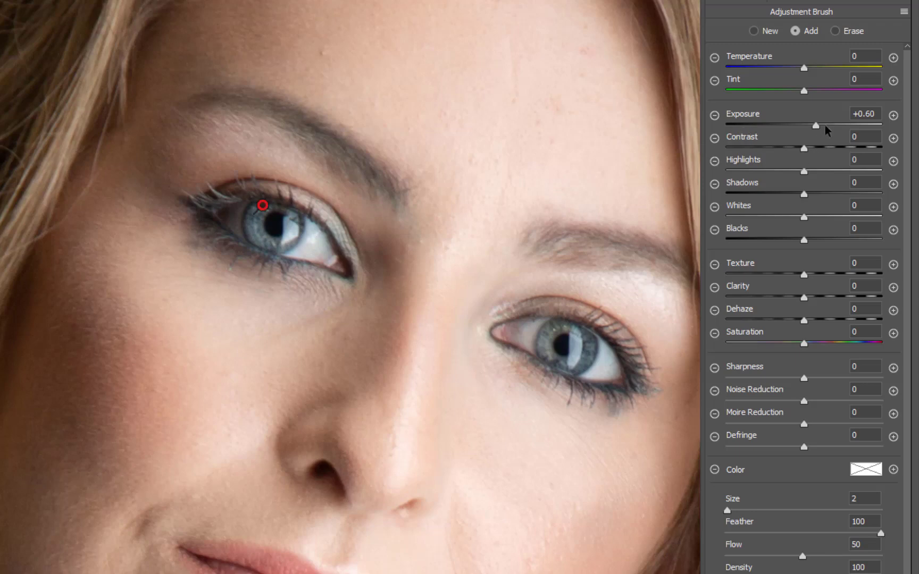
pyautogui.moveTo(817, 127); pyautogui.dragTo(819, 130)
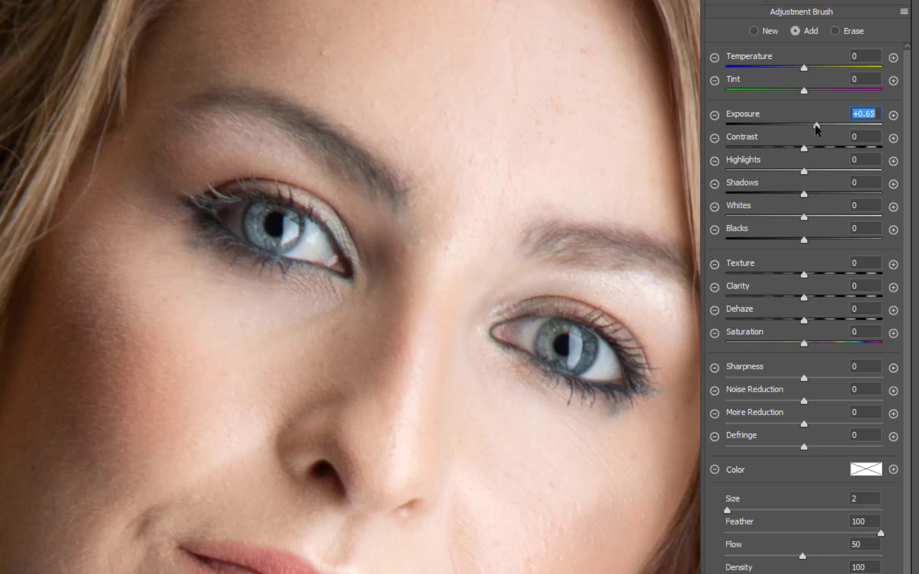
# Step: Add a new pin over the right iris at Exposure +0.50
pyautogui.click(754, 32)
pyautogui.moveTo(556, 337)
pyautogui.mouseDown()
pyautogui.moveTo(549, 360)
pyautogui.moveTo(585, 363)
pyautogui.moveTo(593, 345)
pyautogui.moveTo(569, 363)
pyautogui.mouseUp()
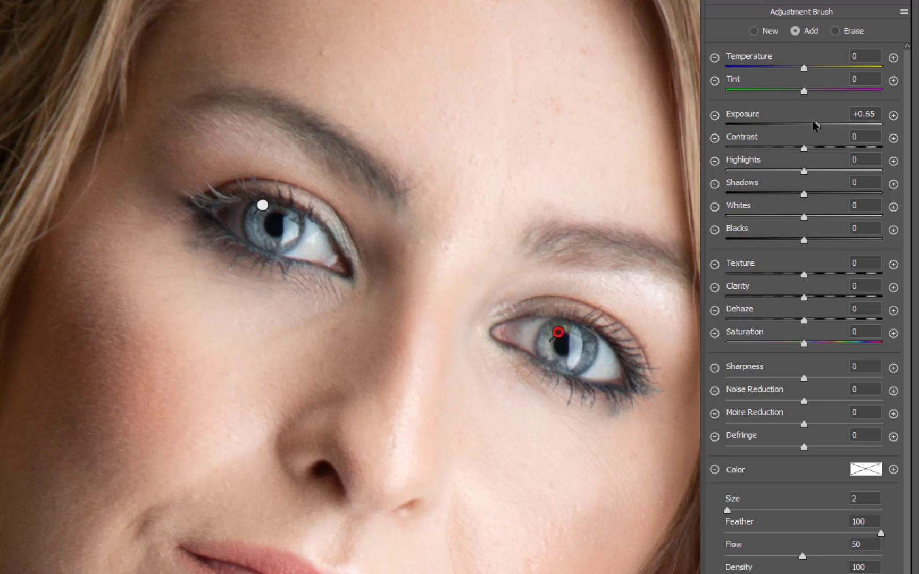
pyautogui.moveTo(819, 125); pyautogui.dragTo(814, 127)
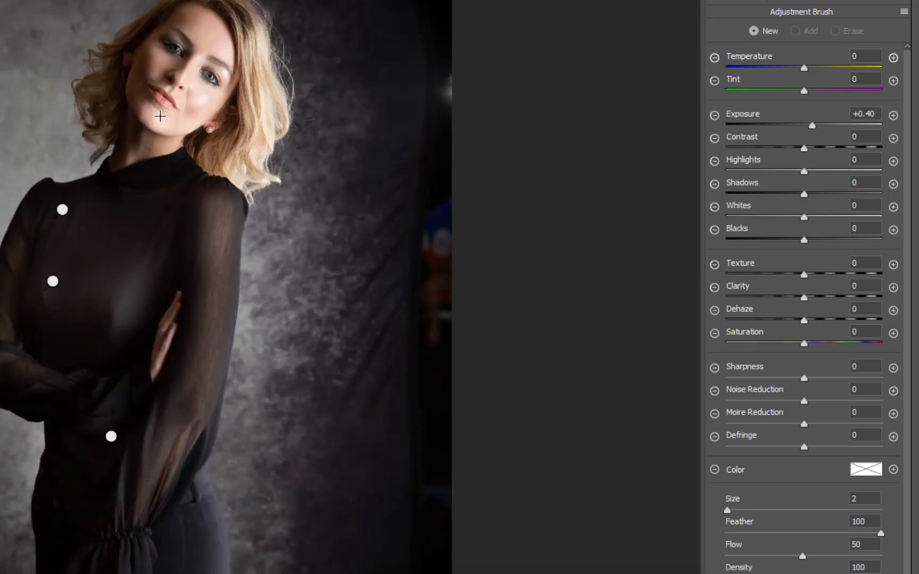
# Step: Zoom in on both eyes and brush the upper-left iris at +0.85 exposure
pyautogui.press('z')
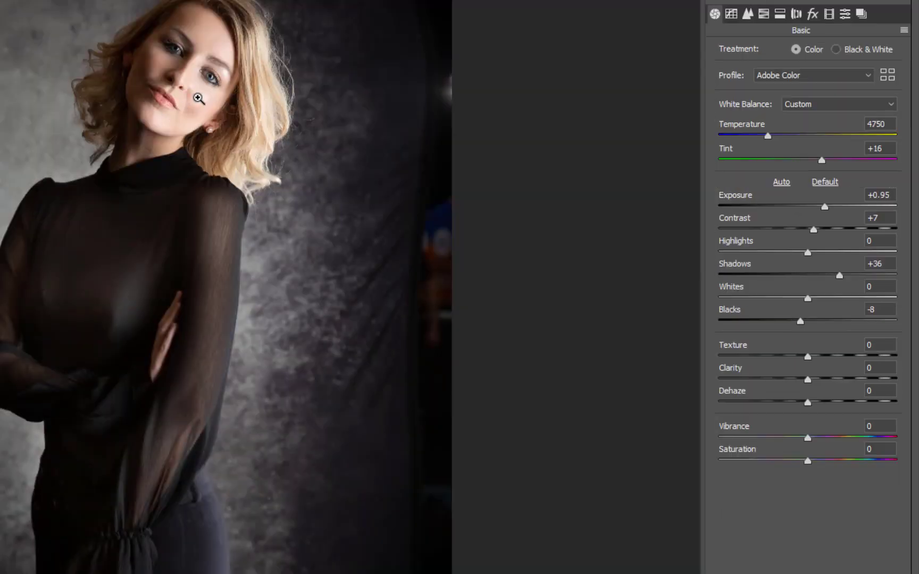
pyautogui.click(160, 70)
pyautogui.click(301, 93)
pyautogui.moveTo(306, 95)
pyautogui.mouseDown()
pyautogui.moveTo(285, 174)
pyautogui.moveTo(123, 240)
pyautogui.mouseUp()
pyautogui.press('k')
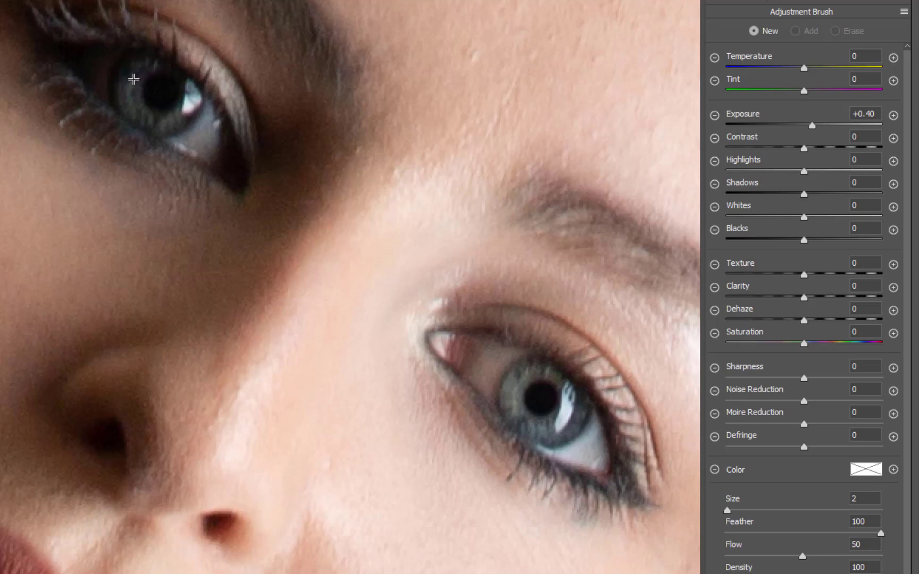
pyautogui.moveTo(133, 64)
pyautogui.mouseDown()
pyautogui.moveTo(127, 100)
pyautogui.moveTo(150, 133)
pyautogui.moveTo(199, 106)
pyautogui.moveTo(138, 117)
pyautogui.moveTo(134, 66)
pyautogui.moveTo(127, 101)
pyautogui.mouseUp()
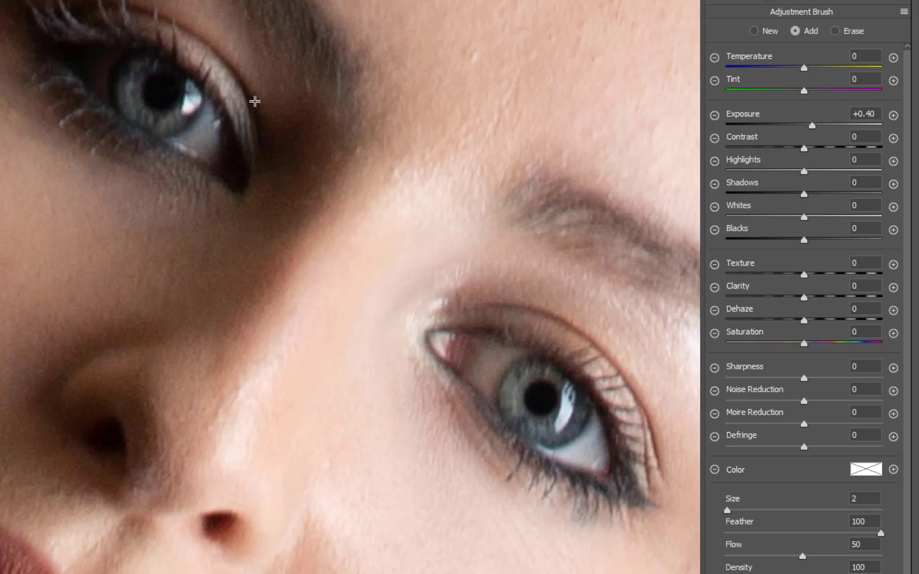
pyautogui.moveTo(812, 125); pyautogui.dragTo(820, 126)
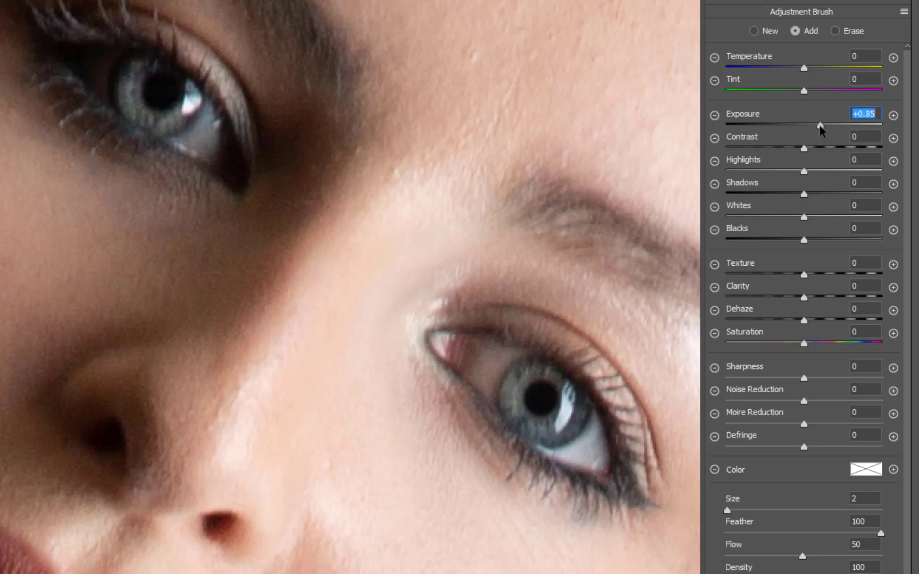
# Step: Brush the lower-right iris as a new adjustment at +0.60 exposure, then apply with Done
pyautogui.click(754, 31)
pyautogui.moveTo(523, 373)
pyautogui.mouseDown()
pyautogui.moveTo(517, 417)
pyautogui.moveTo(566, 433)
pyautogui.moveTo(531, 433)
pyautogui.moveTo(509, 407)
pyautogui.mouseUp()
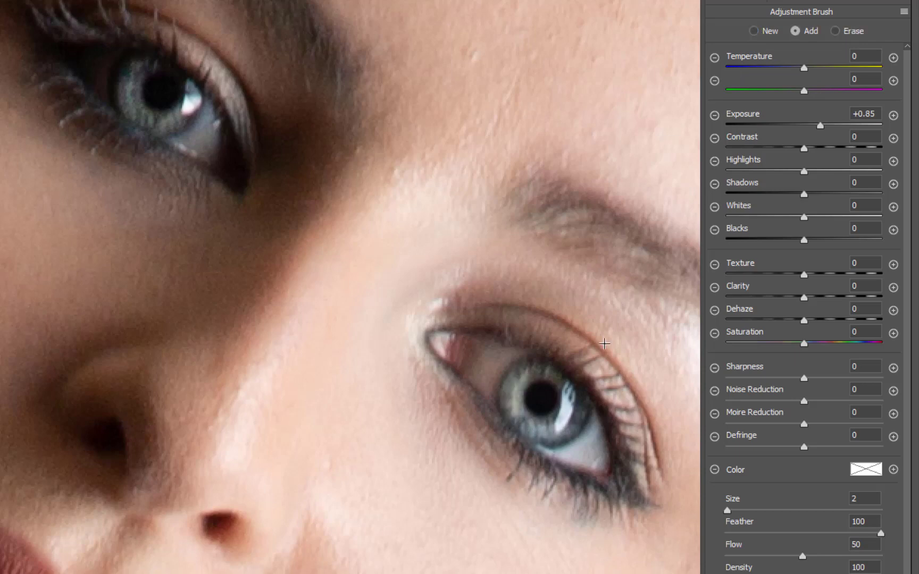
pyautogui.moveTo(820, 126); pyautogui.dragTo(809, 136)
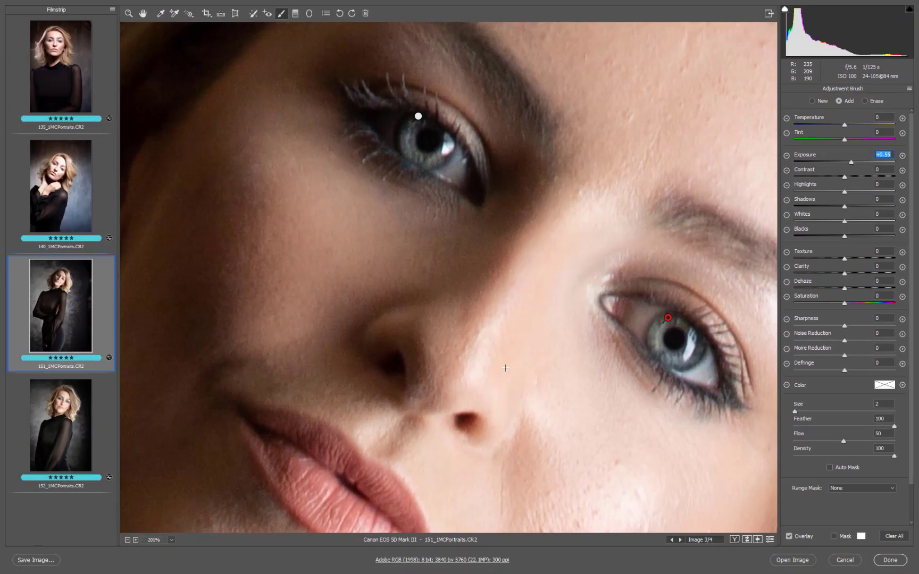
pyautogui.click(890, 561)
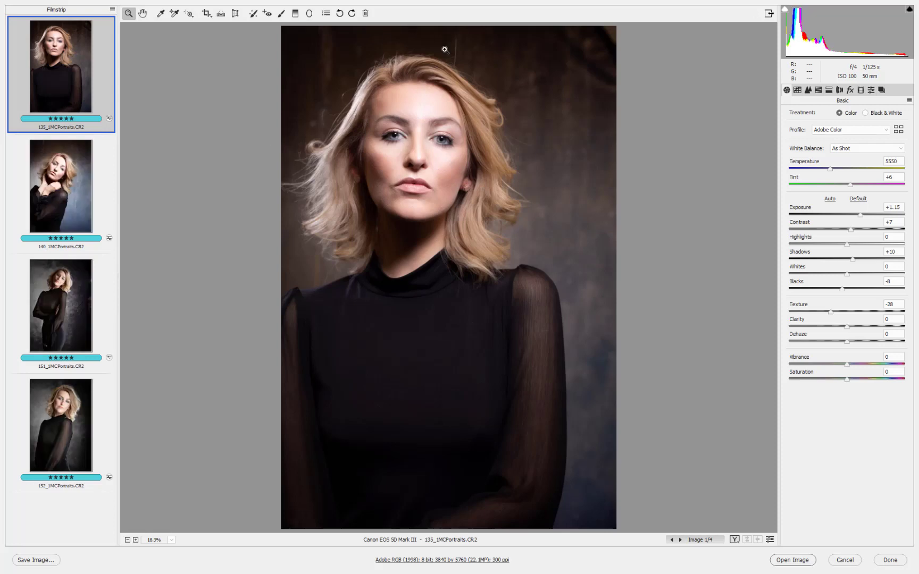
# Step: Zoom on the face and set the left and right eye brush pins to +1.50 and +0.40 exposure
pyautogui.moveTo(410, 124); pyautogui.dragTo(469, 152)
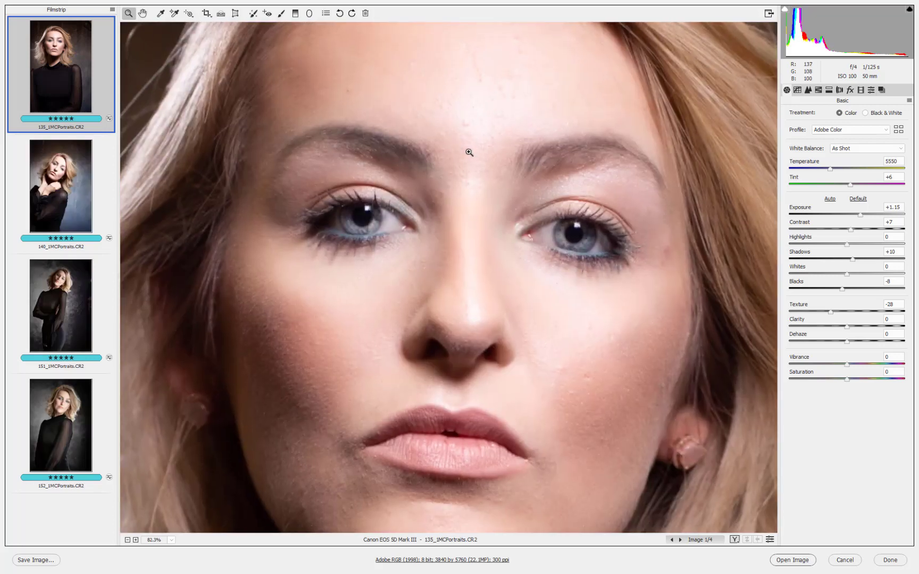
pyautogui.click(281, 14)
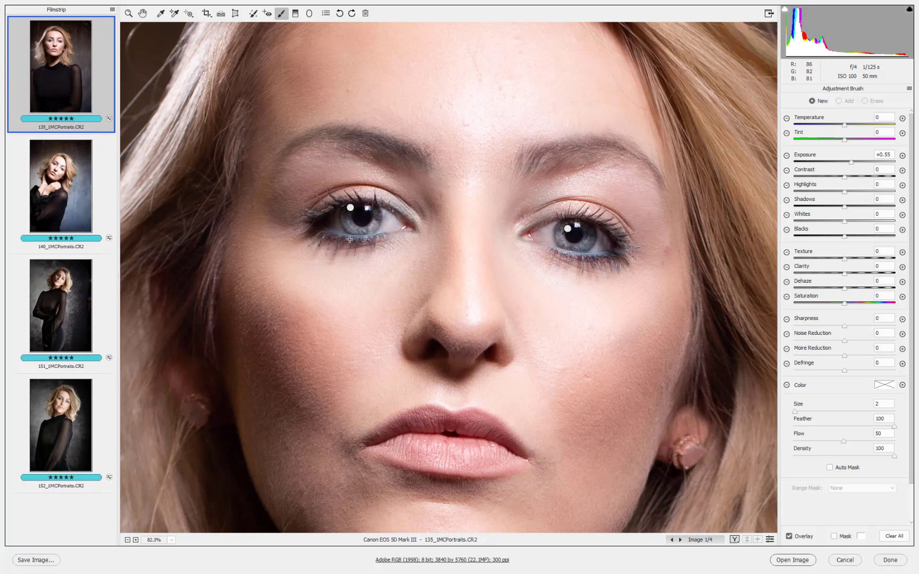
pyautogui.click(349, 207)
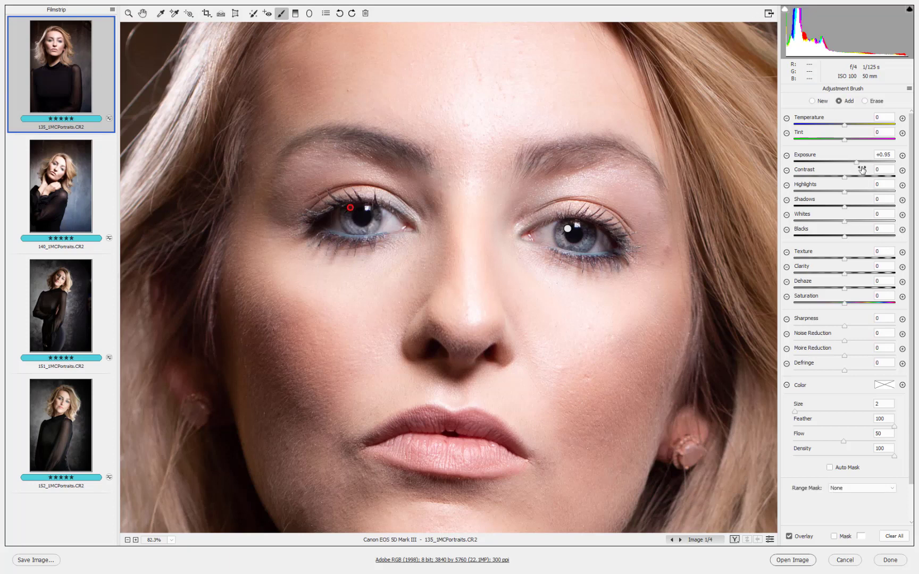
pyautogui.moveTo(858, 166); pyautogui.dragTo(865, 166)
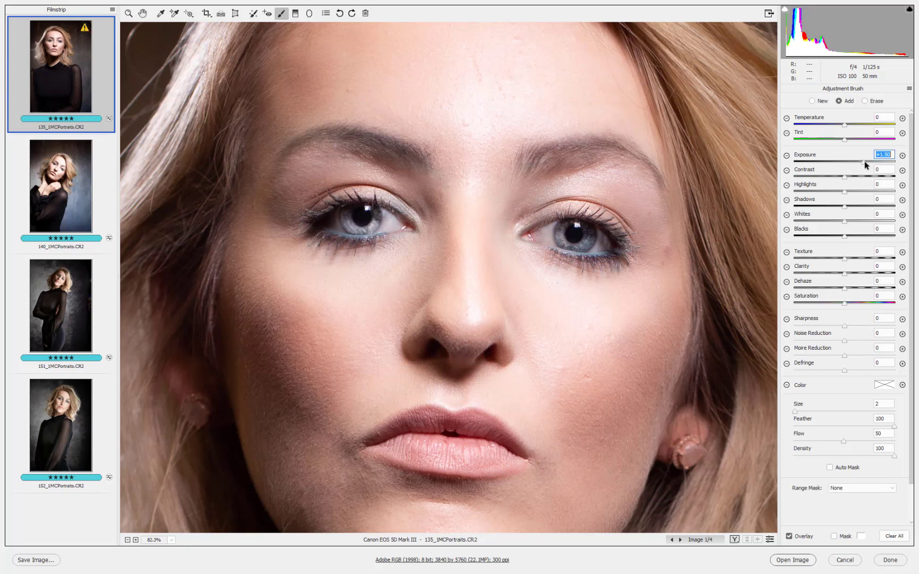
pyautogui.click(568, 229)
pyautogui.moveTo(847, 161)
pyautogui.mouseDown()
pyautogui.moveTo(858, 164)
pyautogui.moveTo(850, 163)
pyautogui.mouseUp()
# Step: In Before/After view, lower the left eye pin's exposure to +1.20 and apply the edits
pyautogui.click(735, 540)
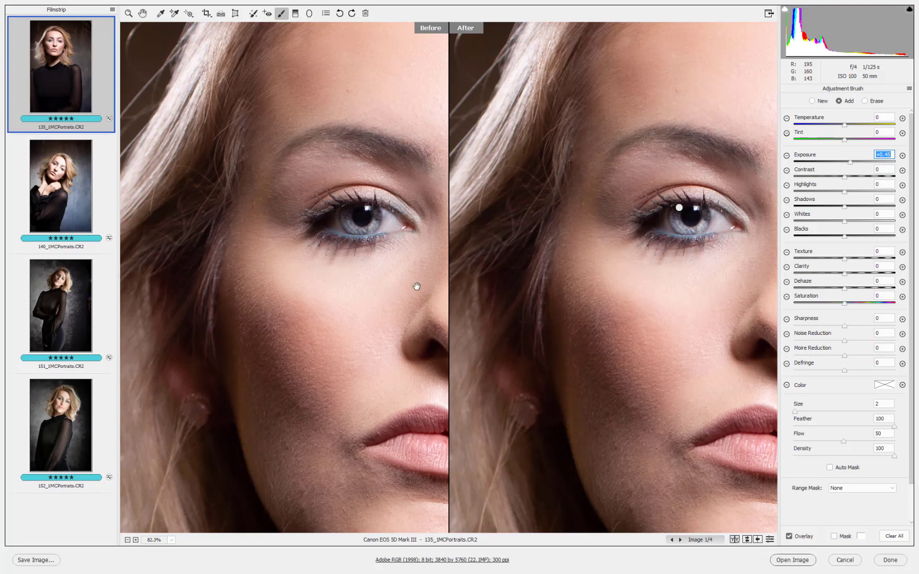
pyautogui.moveTo(406, 285); pyautogui.dragTo(390, 286)
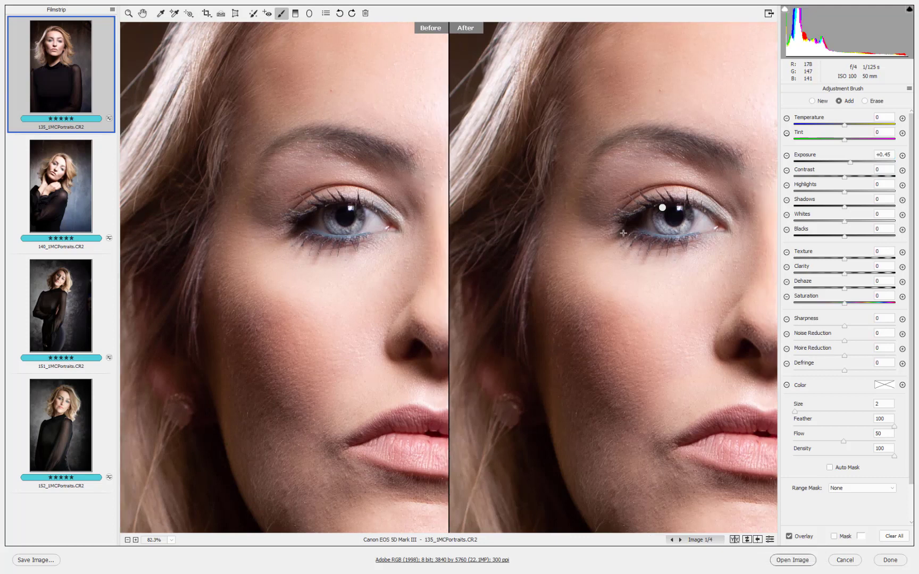
pyautogui.click(663, 209)
pyautogui.moveTo(860, 164); pyautogui.dragTo(860, 162)
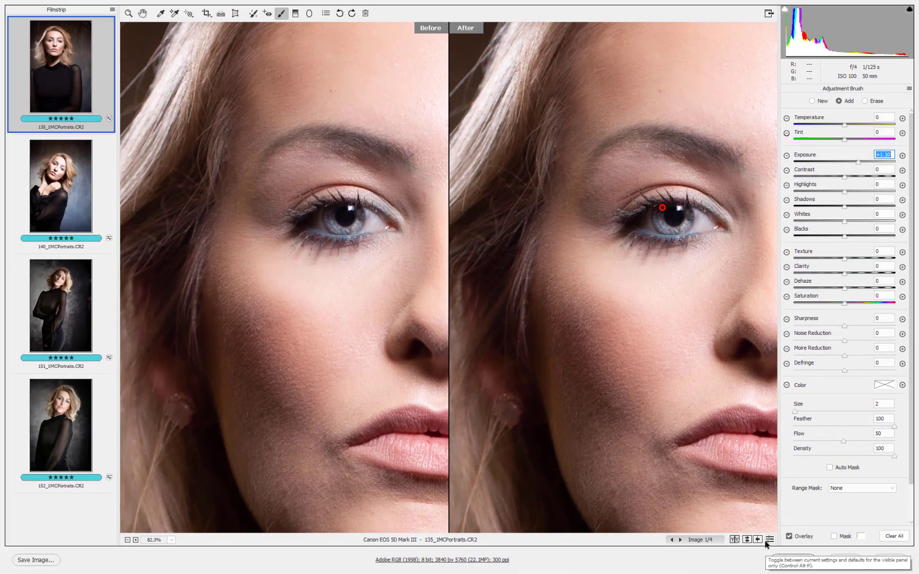
pyautogui.click(887, 561)
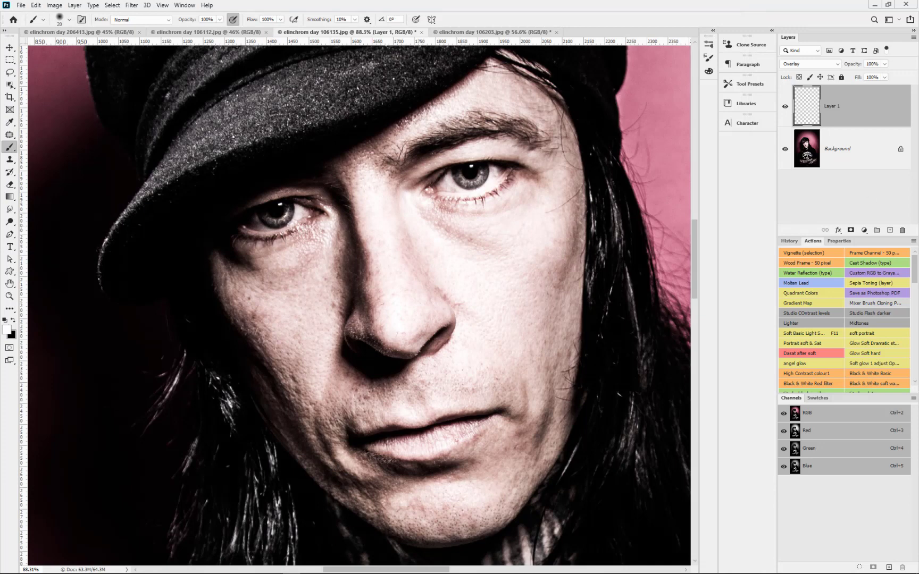
# Step: Compare Layer 1 on and off, delete it, and pick the Soft Round brush preset
pyautogui.click(785, 109)
pyautogui.click(785, 109)
pyautogui.click(786, 109)
pyautogui.click(785, 109)
pyautogui.moveTo(863, 110); pyautogui.dragTo(902, 230)
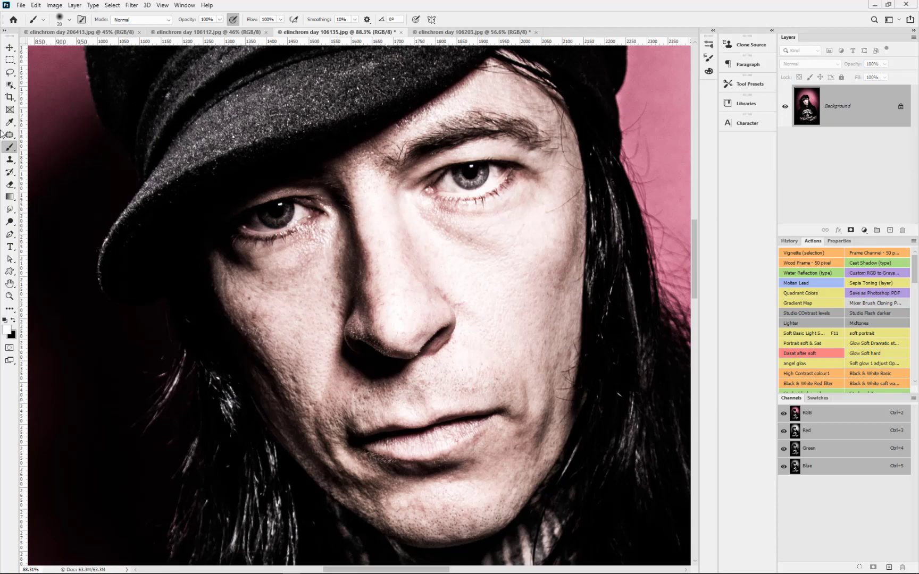
pyautogui.rightClick(235, 230)
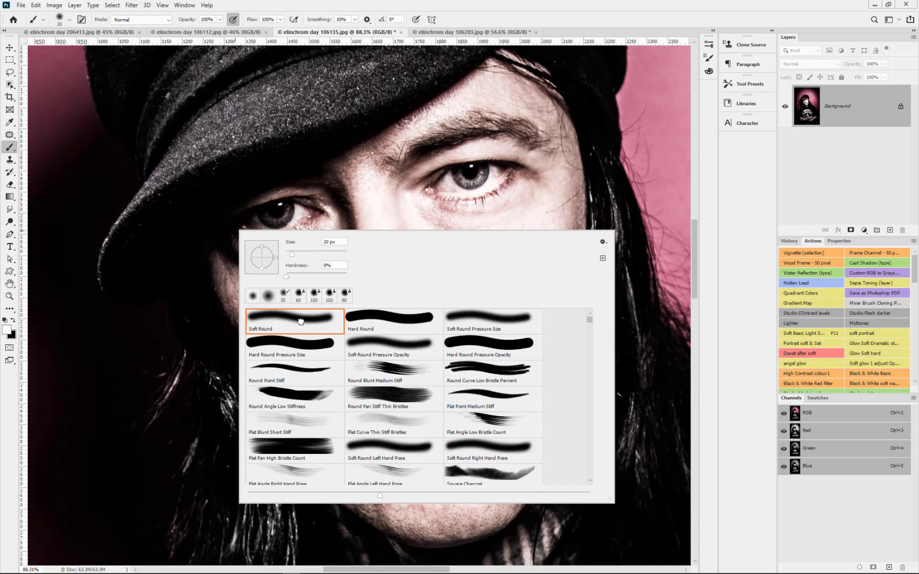
pyautogui.click(518, 22)
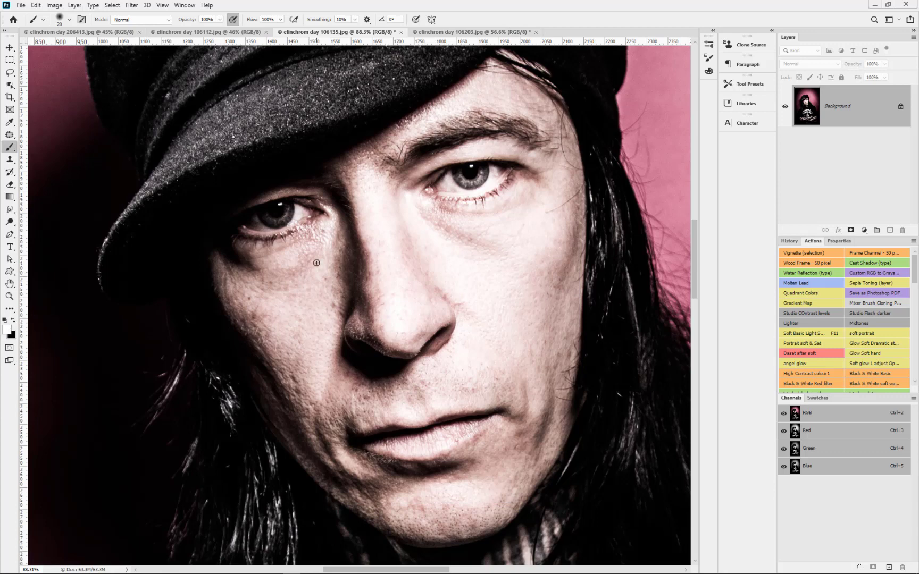
# Step: Make black the foreground colour, zoom to about 129% on the eyes, and select the Clone Stamp
pyautogui.press('x')
pyautogui.press('x')
pyautogui.scroll(2, 281, 220)
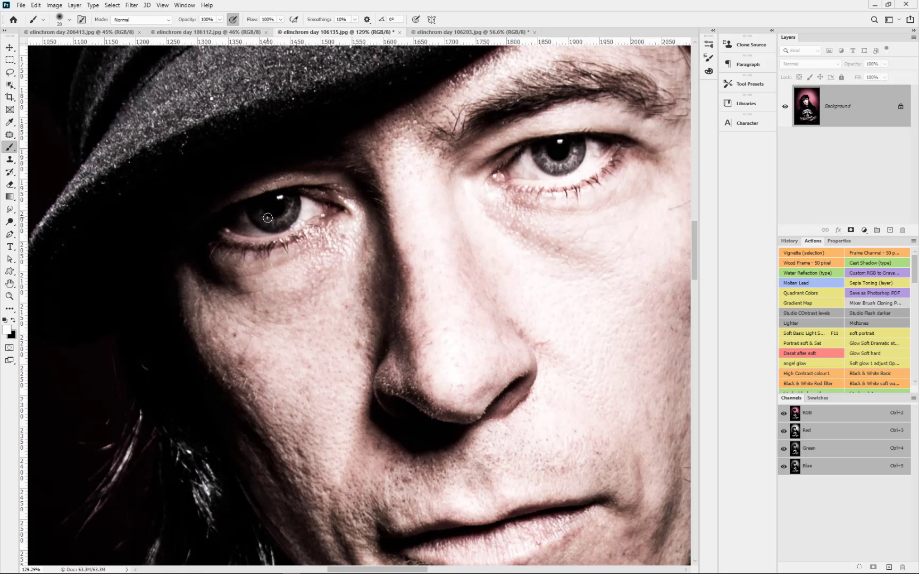
pyautogui.press('s')
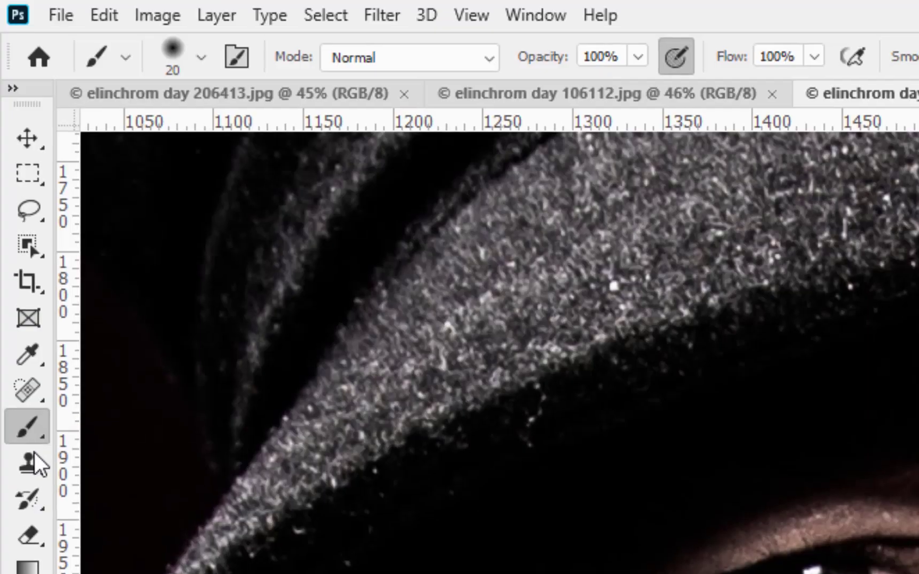
# Step: With the Clone Stamp, sample the right eye and clone over its catchlight
pyautogui.click(11, 158)
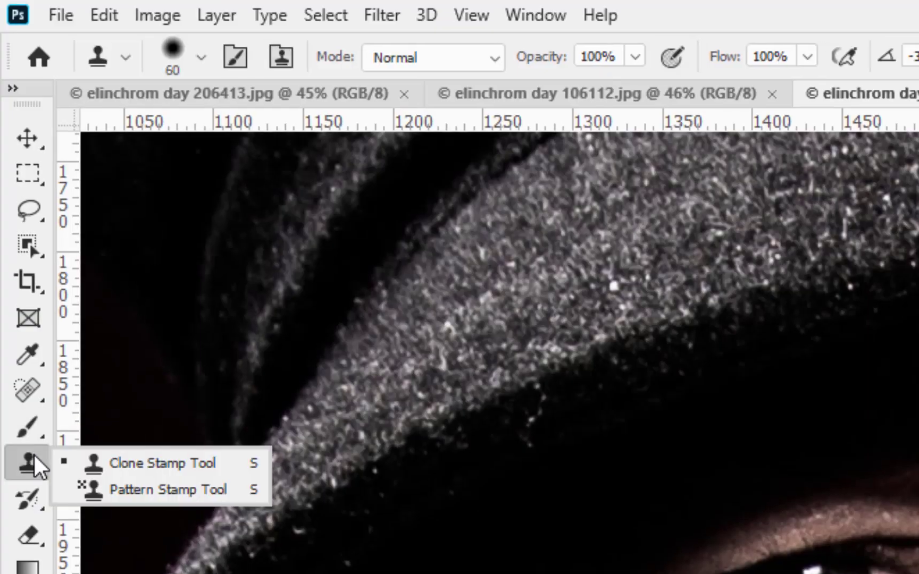
pyautogui.click(103, 460)
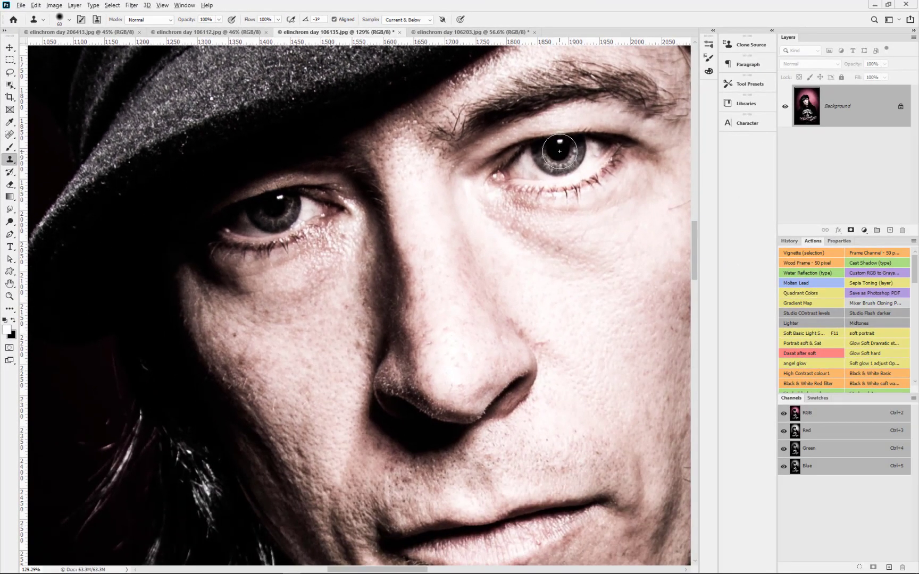
pyautogui.keyDown('alt'); pyautogui.click(560, 151); pyautogui.keyUp('alt')
pyautogui.click(559, 141)
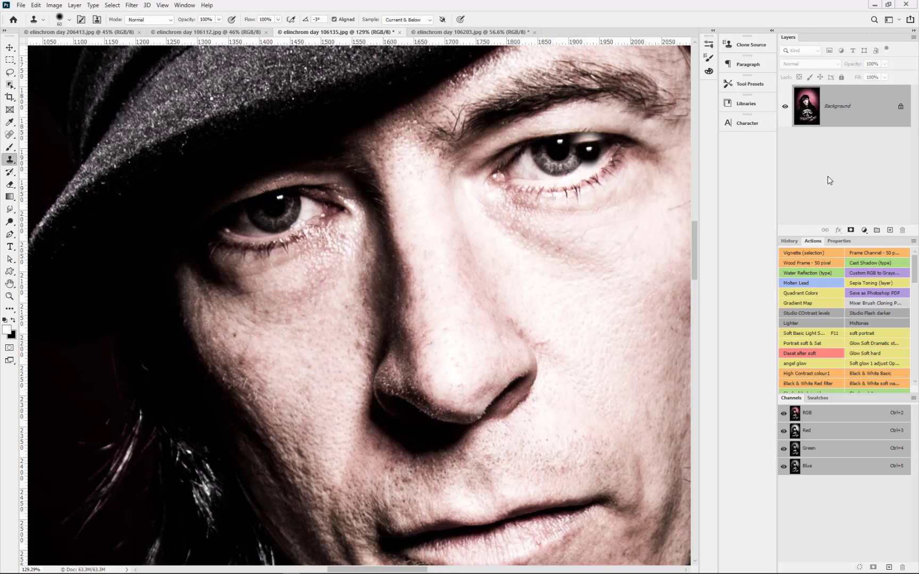
# Step: Clone the right iris onto the left eye on a new masked layer, then delete that layer
pyautogui.click(890, 230)
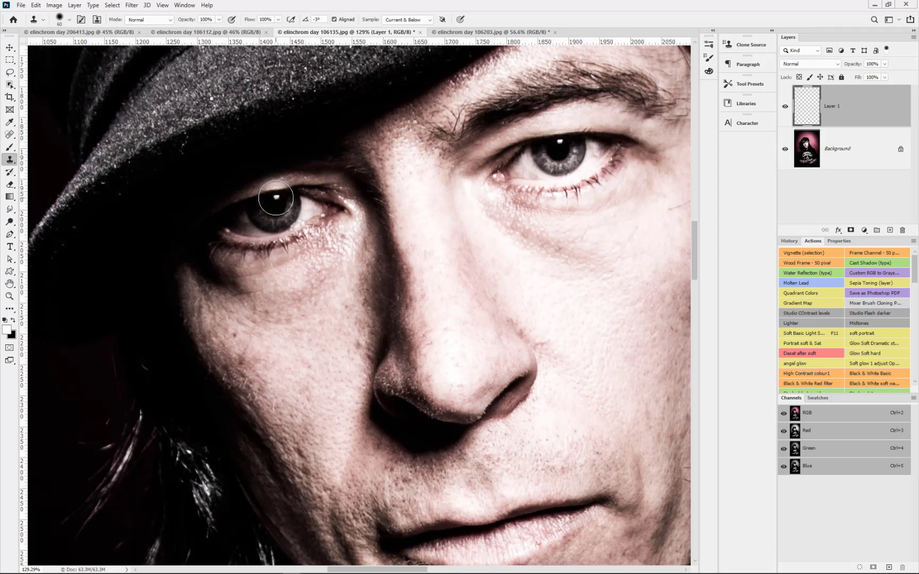
pyautogui.moveTo(279, 199)
pyautogui.mouseDown()
pyautogui.moveTo(266, 210)
pyautogui.moveTo(279, 212)
pyautogui.mouseUp()
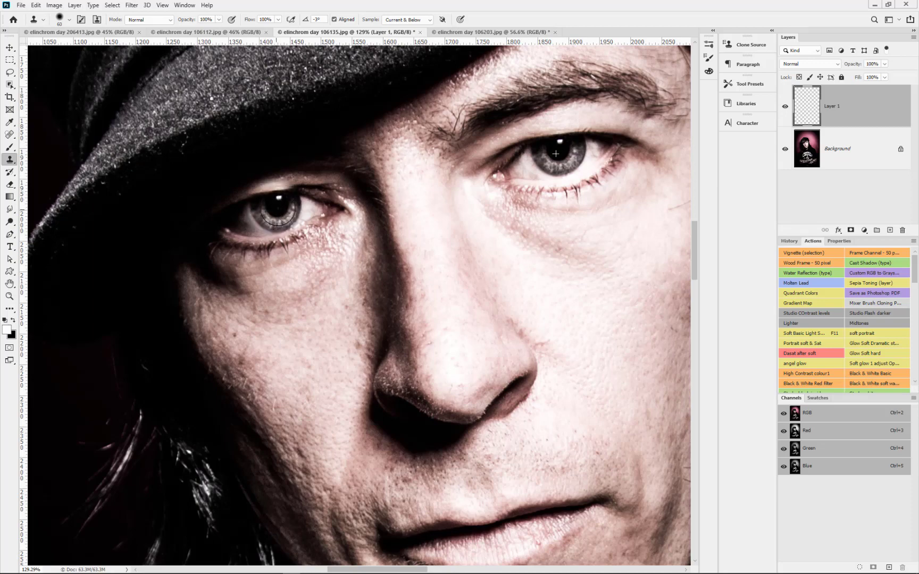
pyautogui.scroll(-2, 411, 205)
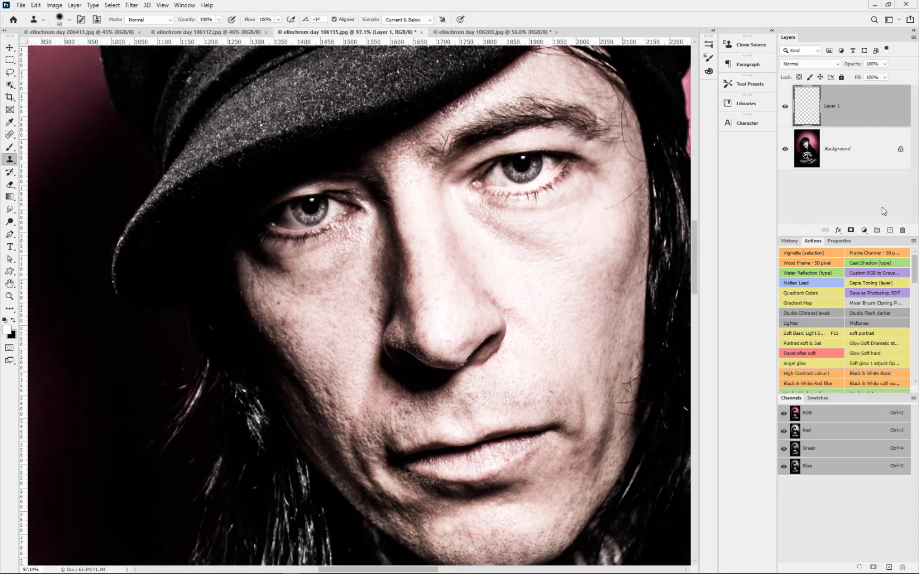
pyautogui.click(852, 230)
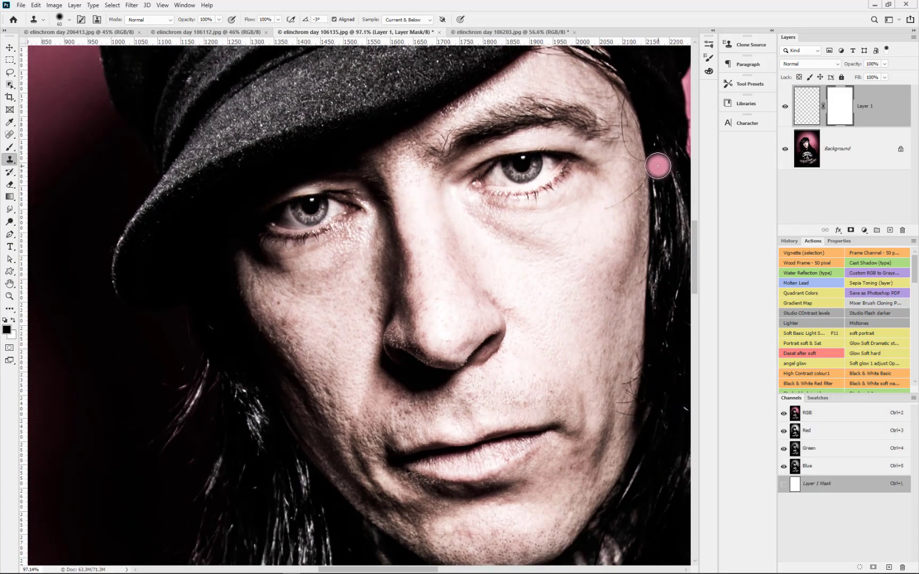
pyautogui.press('b')
pyautogui.press('x')
pyautogui.press('x')
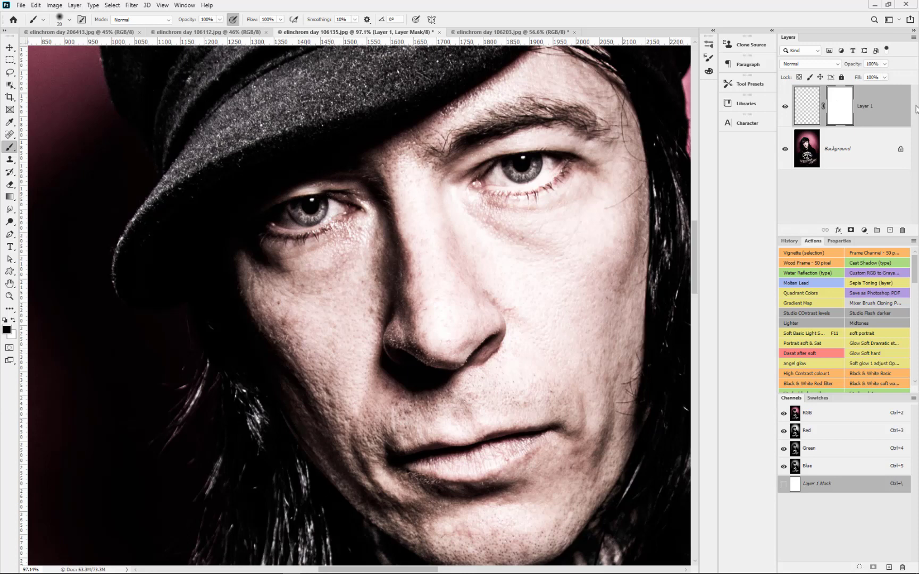
pyautogui.moveTo(907, 120); pyautogui.dragTo(904, 232)
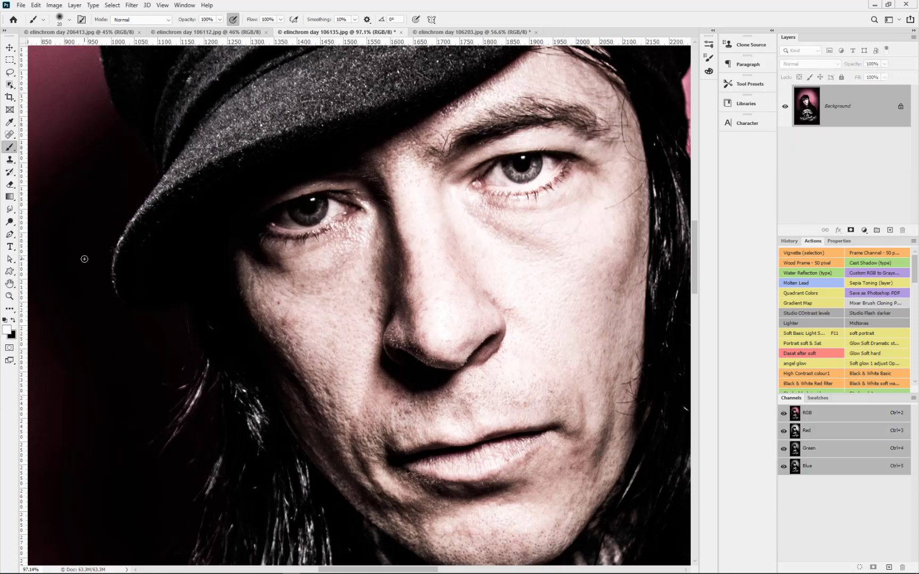
# Step: Paint white around the left iris on a new layer set to Overlay
pyautogui.press('x')
pyautogui.press('x')
pyautogui.moveTo(897, 233); pyautogui.dragTo(890, 234)
pyautogui.click(890, 233)
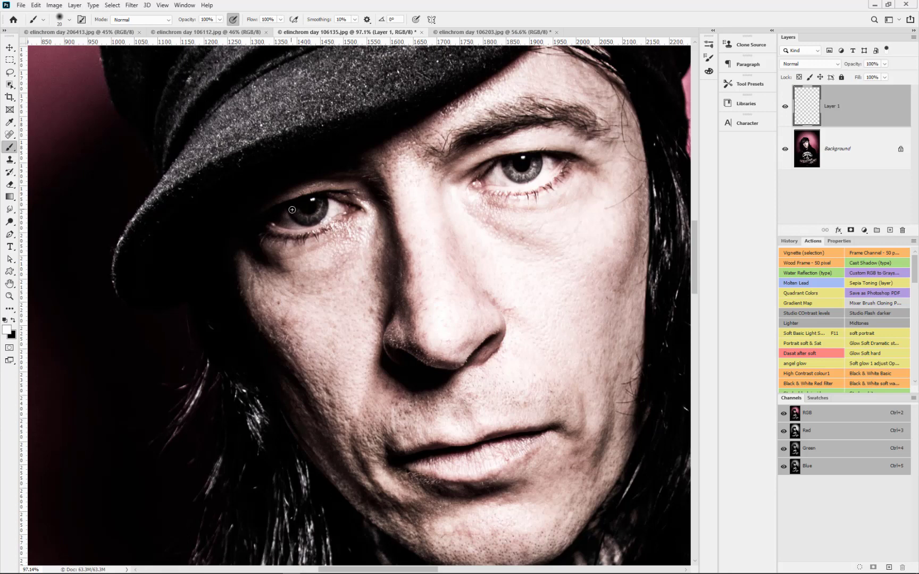
pyautogui.moveTo(292, 210)
pyautogui.mouseDown()
pyautogui.moveTo(299, 218)
pyautogui.moveTo(318, 210)
pyautogui.moveTo(296, 215)
pyautogui.moveTo(309, 220)
pyautogui.moveTo(312, 197)
pyautogui.moveTo(293, 213)
pyautogui.mouseUp()
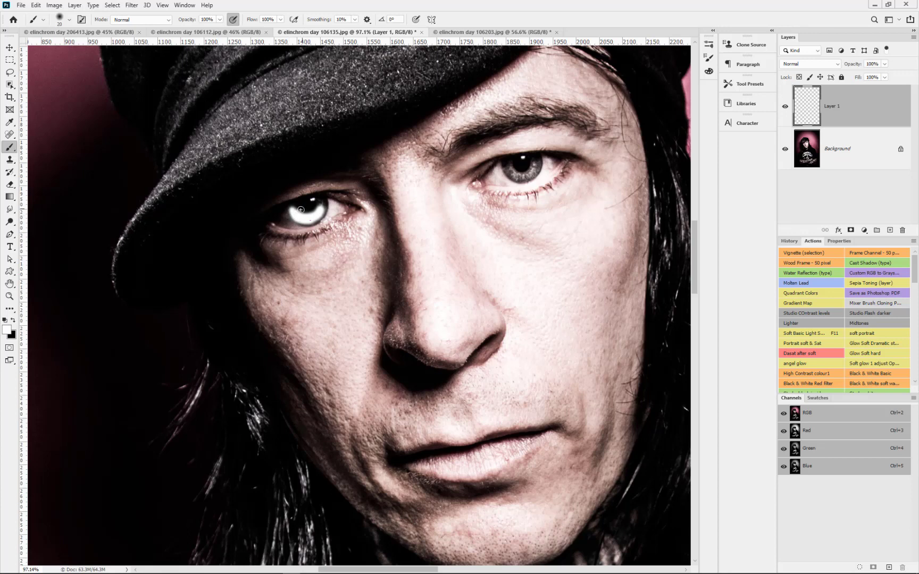
pyautogui.click(811, 64)
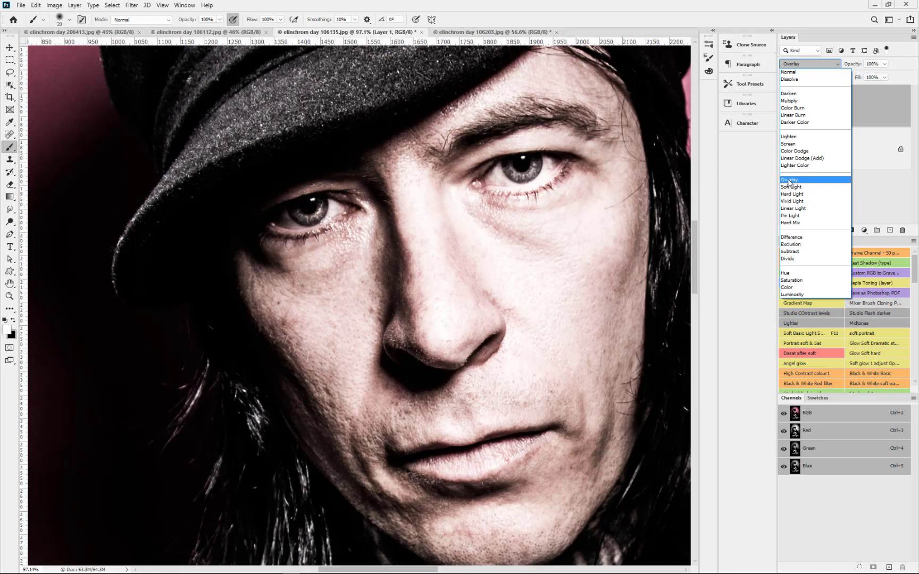
pyautogui.click(790, 181)
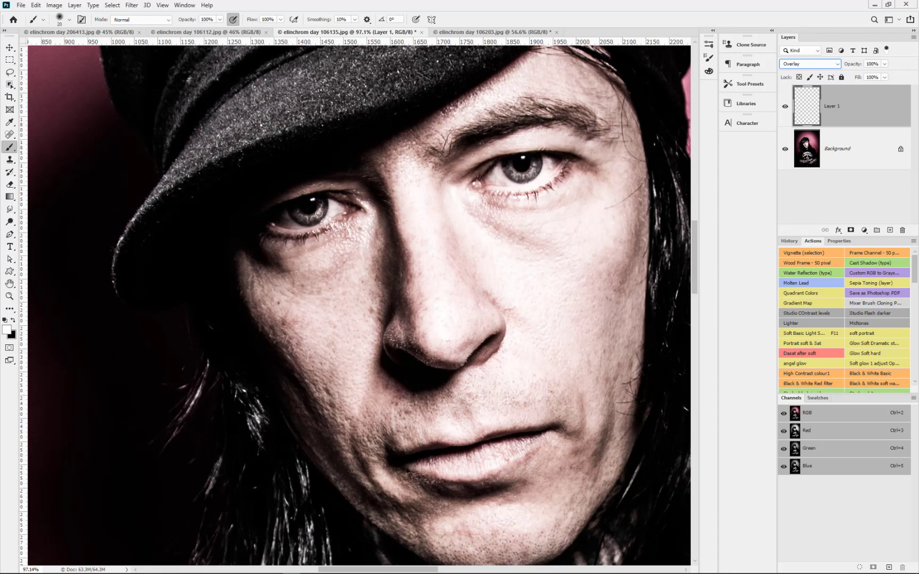
# Step: Add a dimmed duplicate, plus a white right-iris ring on an Overlay layer at 43%; go to 106203
pyautogui.hotkey('ctrl', 'j')
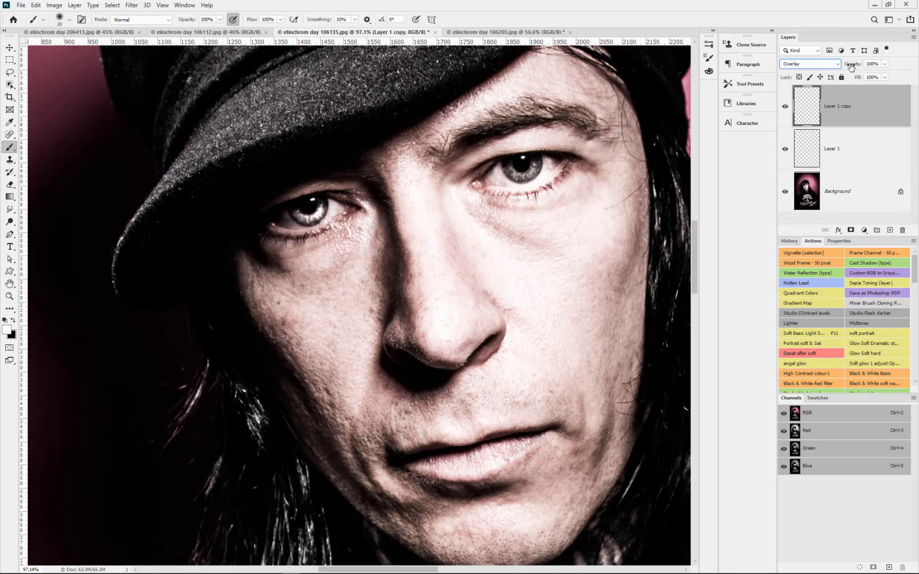
pyautogui.moveTo(847, 64); pyautogui.dragTo(823, 66)
pyautogui.click(890, 230)
pyautogui.moveTo(507, 167)
pyautogui.mouseDown()
pyautogui.moveTo(515, 179)
pyautogui.moveTo(536, 173)
pyautogui.moveTo(532, 161)
pyautogui.mouseUp()
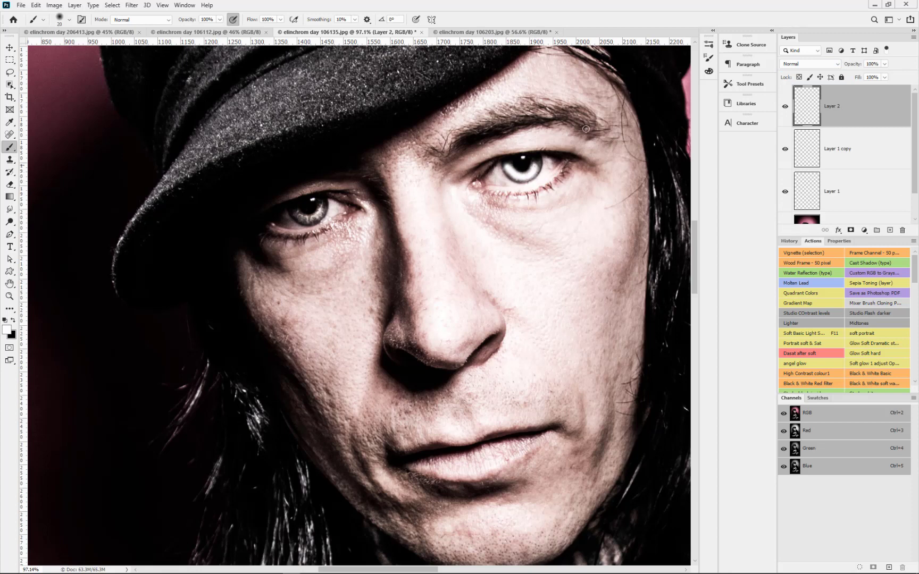
pyautogui.click(838, 64)
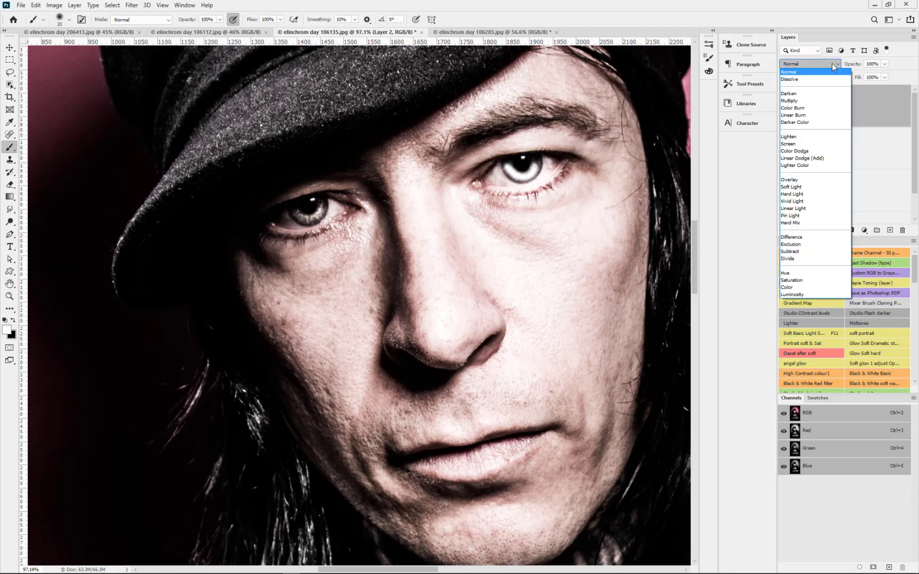
pyautogui.click(803, 181)
pyautogui.moveTo(852, 66); pyautogui.dragTo(826, 66)
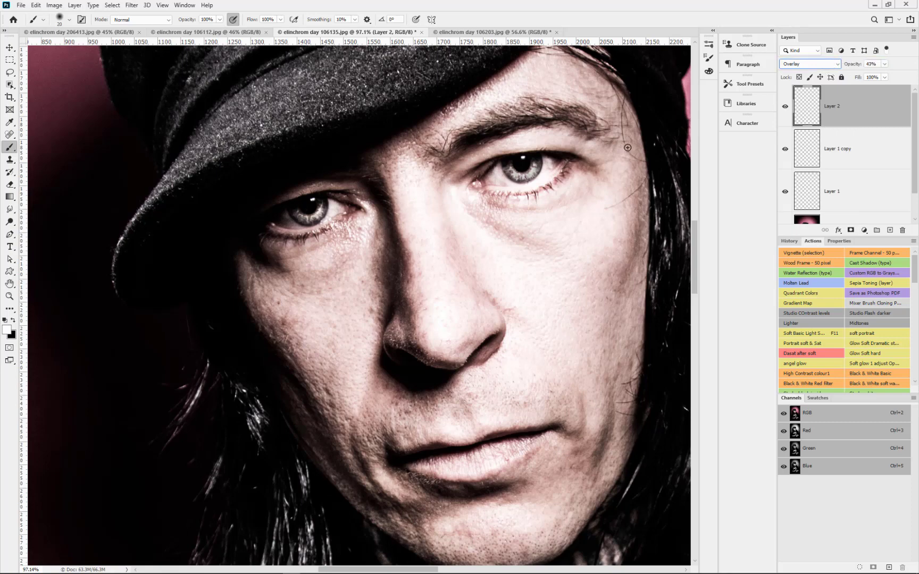
pyautogui.click(456, 31)
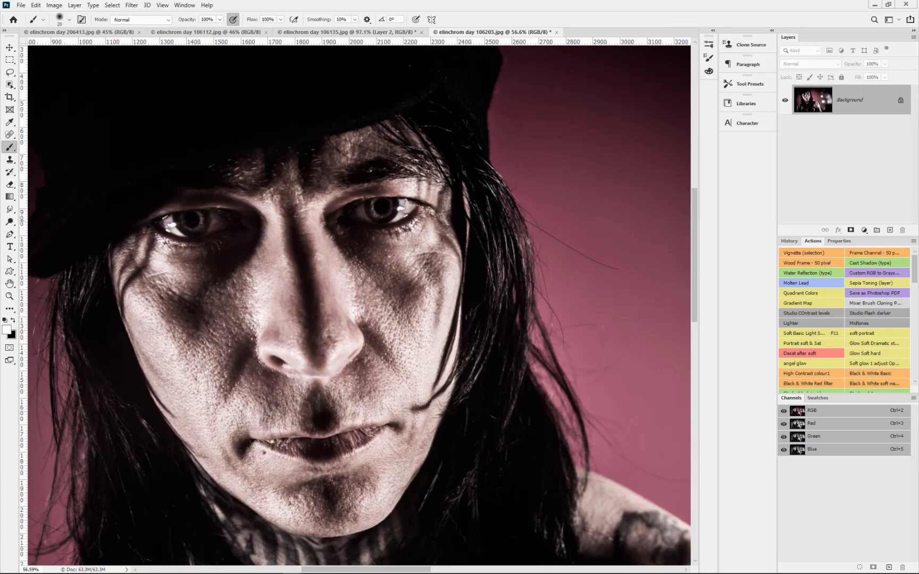
# Step: Paint white rings around both irises on a new layer blended as Overlay
pyautogui.scroll(5, 181, 217)
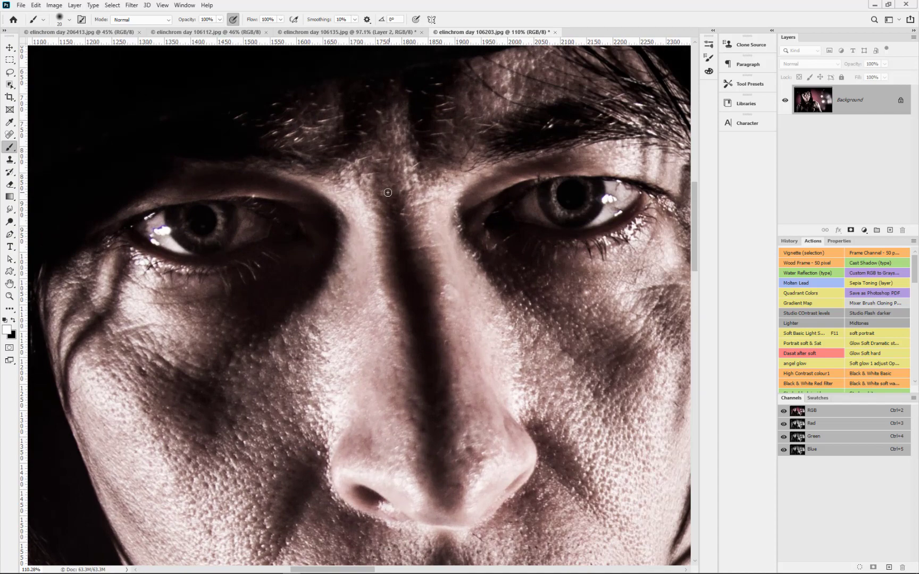
pyautogui.click(889, 231)
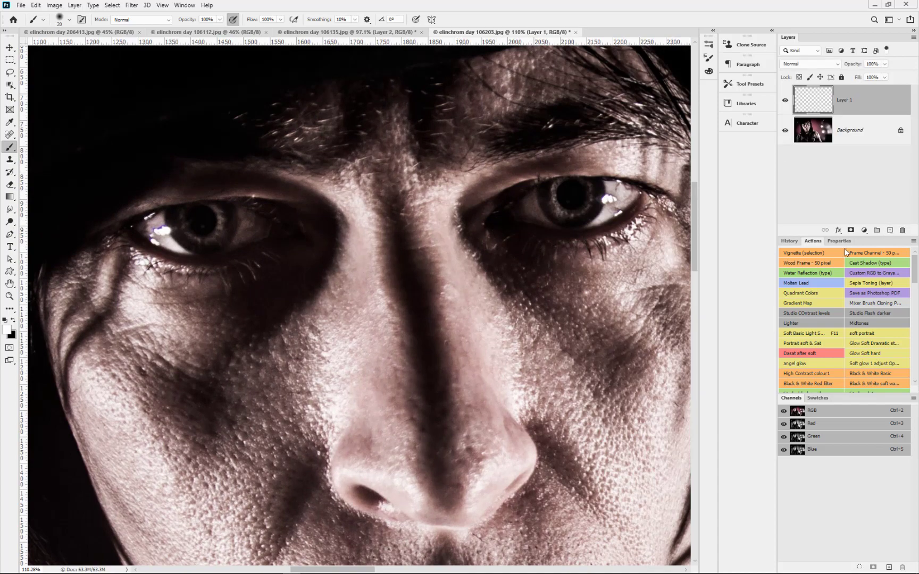
pyautogui.moveTo(189, 240)
pyautogui.mouseDown()
pyautogui.moveTo(222, 237)
pyautogui.moveTo(218, 206)
pyautogui.moveTo(224, 230)
pyautogui.moveTo(204, 242)
pyautogui.moveTo(189, 244)
pyautogui.moveTo(172, 217)
pyautogui.moveTo(178, 231)
pyautogui.moveTo(222, 241)
pyautogui.moveTo(199, 243)
pyautogui.moveTo(211, 240)
pyautogui.moveTo(225, 209)
pyautogui.moveTo(226, 234)
pyautogui.mouseUp()
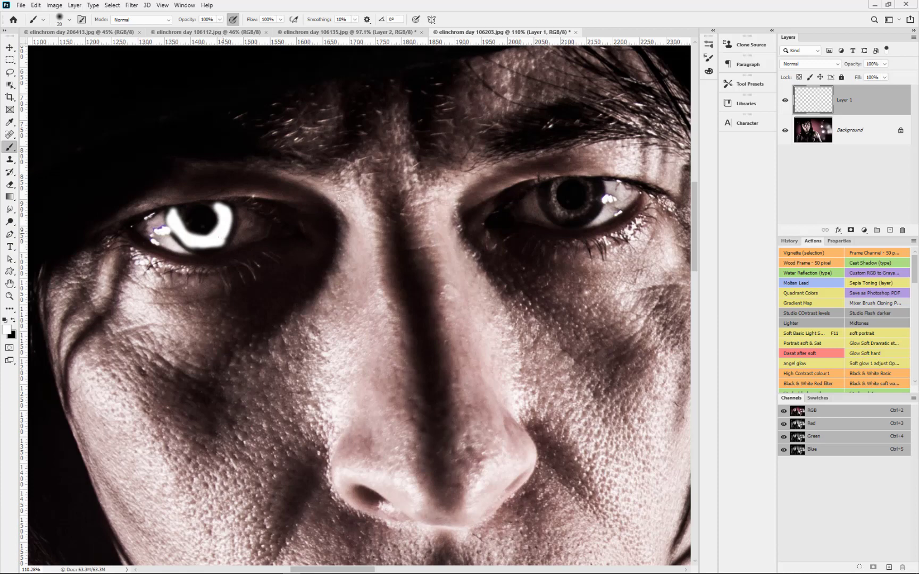
pyautogui.moveTo(549, 192)
pyautogui.mouseDown()
pyautogui.moveTo(568, 218)
pyautogui.moveTo(597, 202)
pyautogui.moveTo(597, 184)
pyautogui.moveTo(591, 211)
pyautogui.moveTo(562, 217)
pyautogui.moveTo(551, 187)
pyautogui.mouseUp()
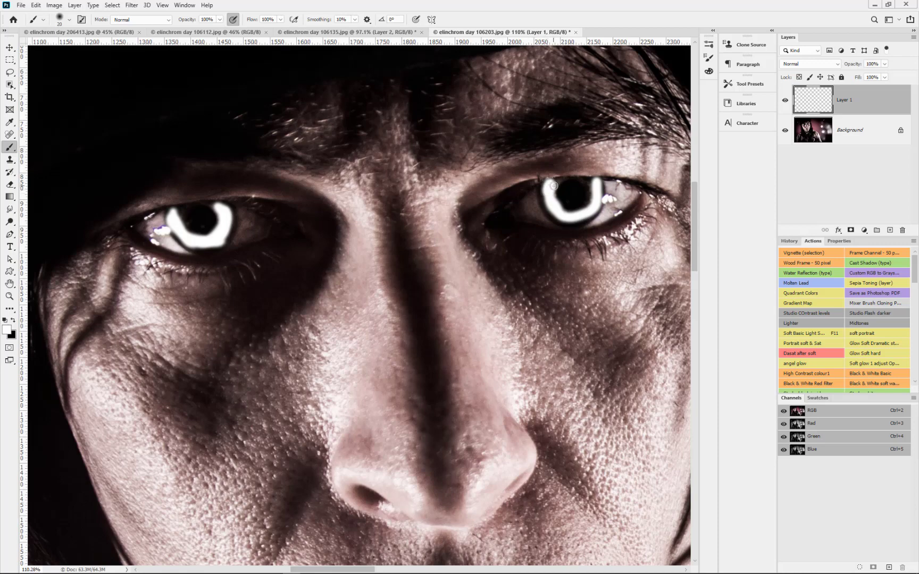
pyautogui.click(835, 65)
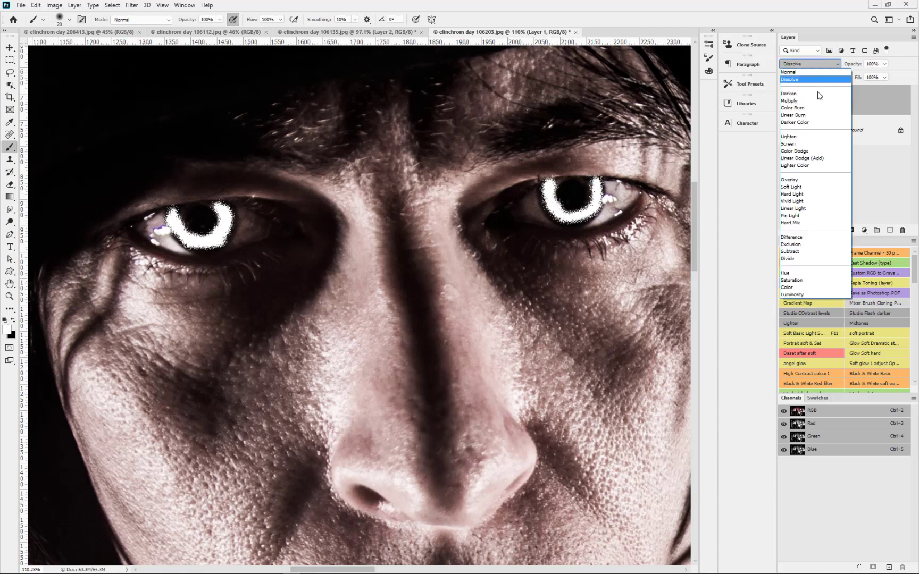
pyautogui.click(812, 183)
# Step: Compare the eye layer on and off, set its opacity to 79%, and return to portrait 106135
pyautogui.click(785, 103)
pyautogui.click(785, 102)
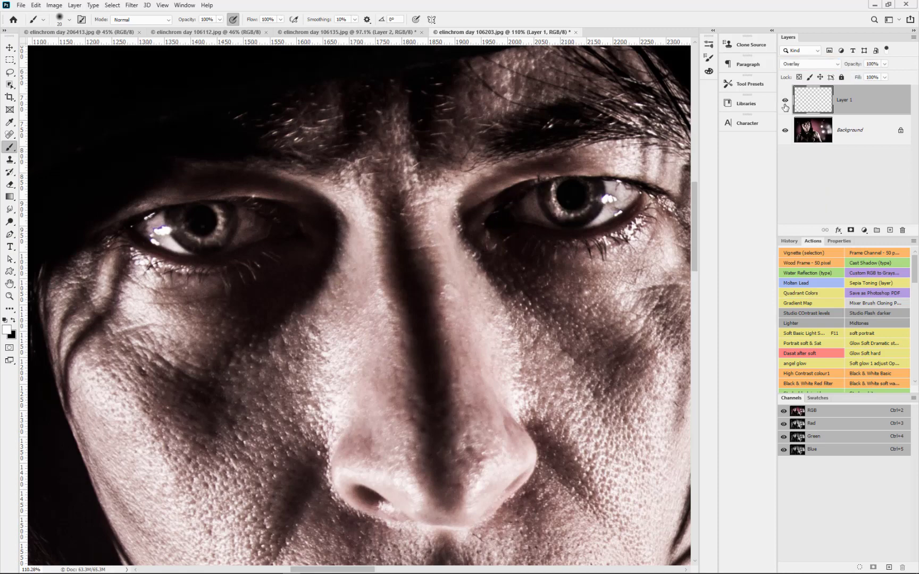
pyautogui.scroll(-5, 421, 294)
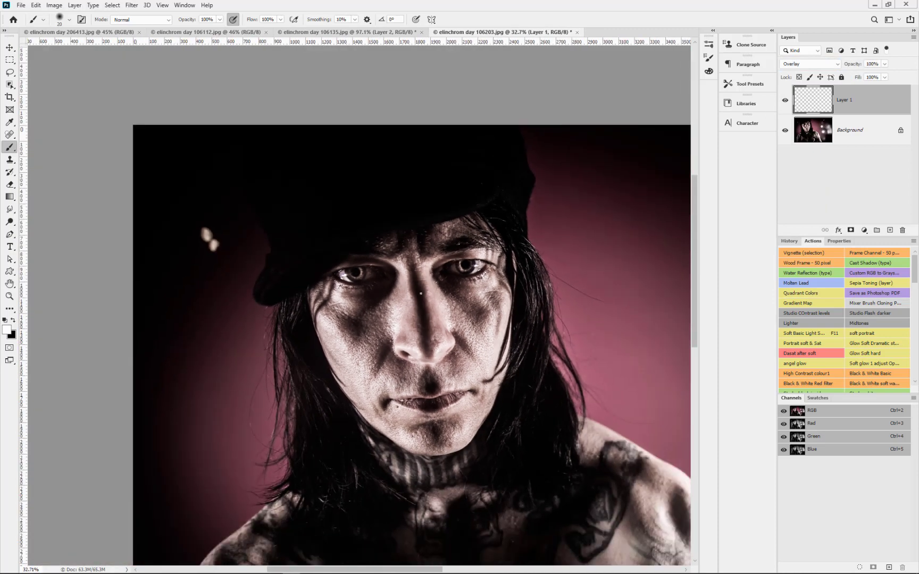
pyautogui.scroll(-1, 421, 294)
pyautogui.moveTo(422, 326); pyautogui.dragTo(411, 225)
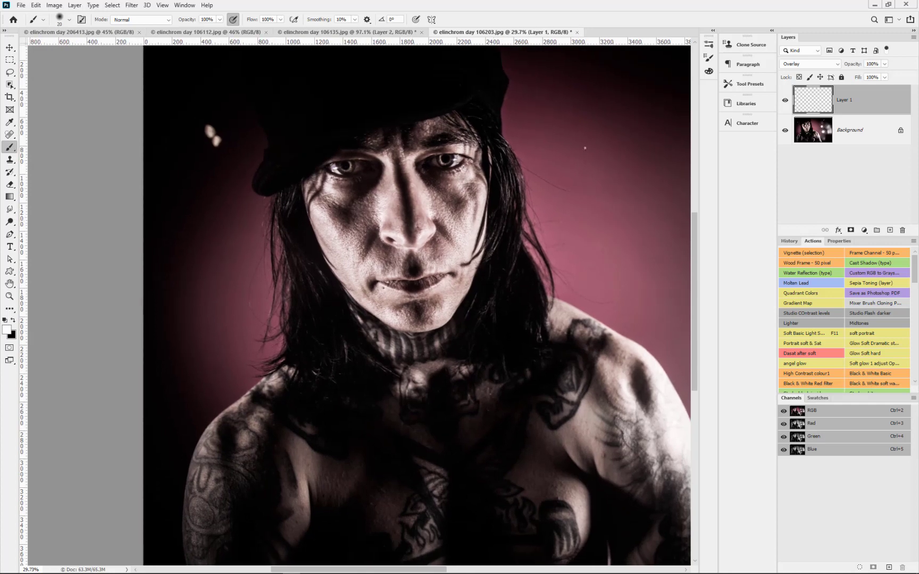
pyautogui.click(786, 106)
pyautogui.click(786, 105)
pyautogui.click(787, 105)
pyautogui.click(786, 102)
pyautogui.moveTo(856, 64); pyautogui.dragTo(844, 66)
pyautogui.click(343, 32)
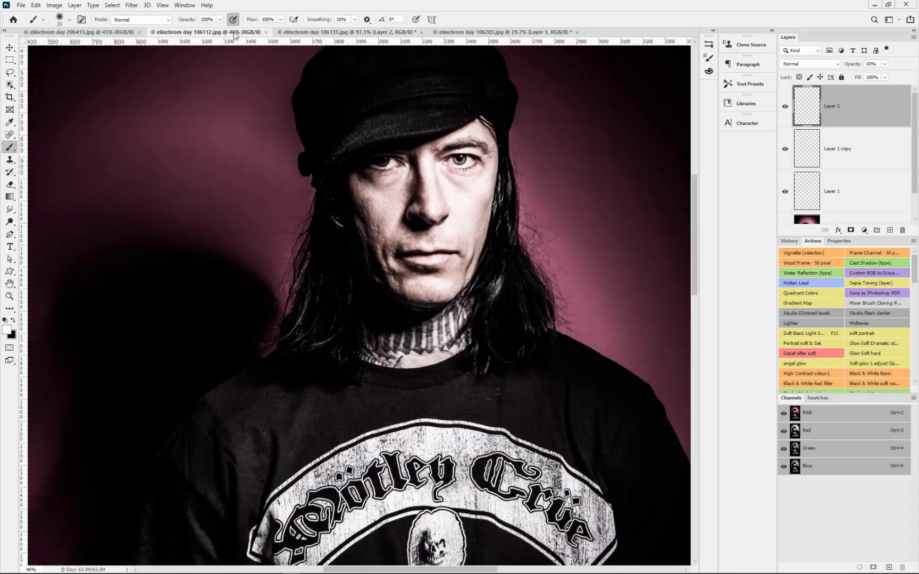
# Step: Switch to portrait 106112, zoom in, shrink the brush, and make black the colour
pyautogui.click(245, 32)
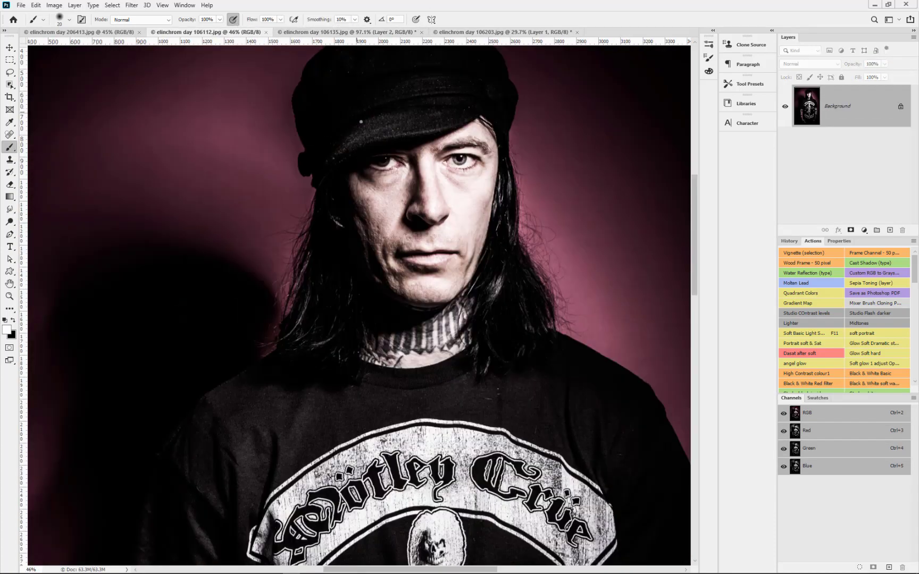
pyautogui.scroll(5, 409, 154)
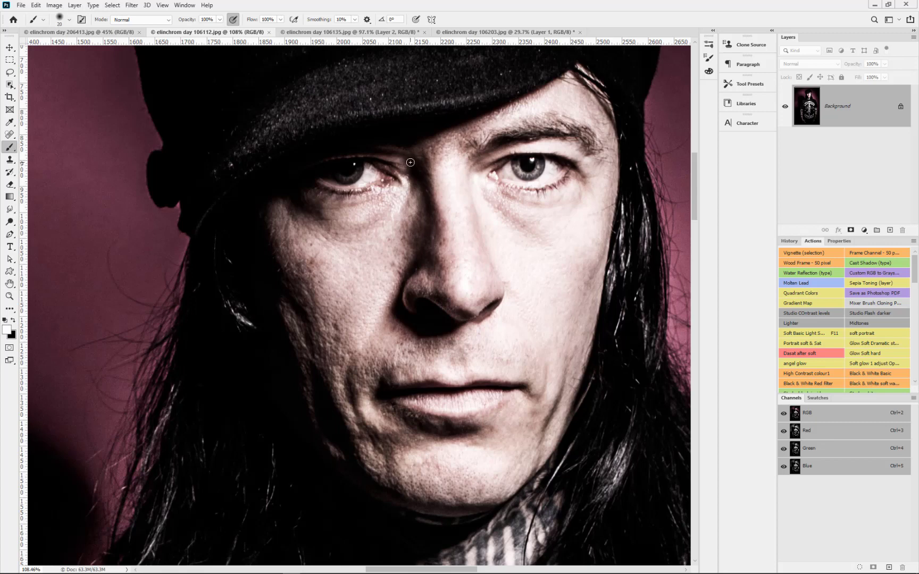
pyautogui.press('[')
pyautogui.press('[')
pyautogui.press('[')
pyautogui.click(531, 162)
pyautogui.press('x')
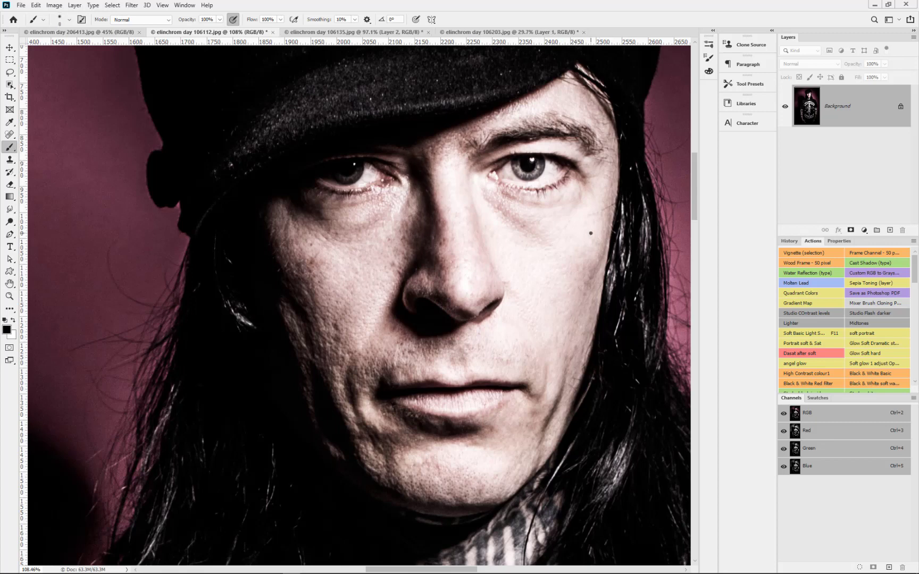
# Step: Clone the right eye's catchlight into the left eye on a new layer, then discard the layer
pyautogui.click(10, 160)
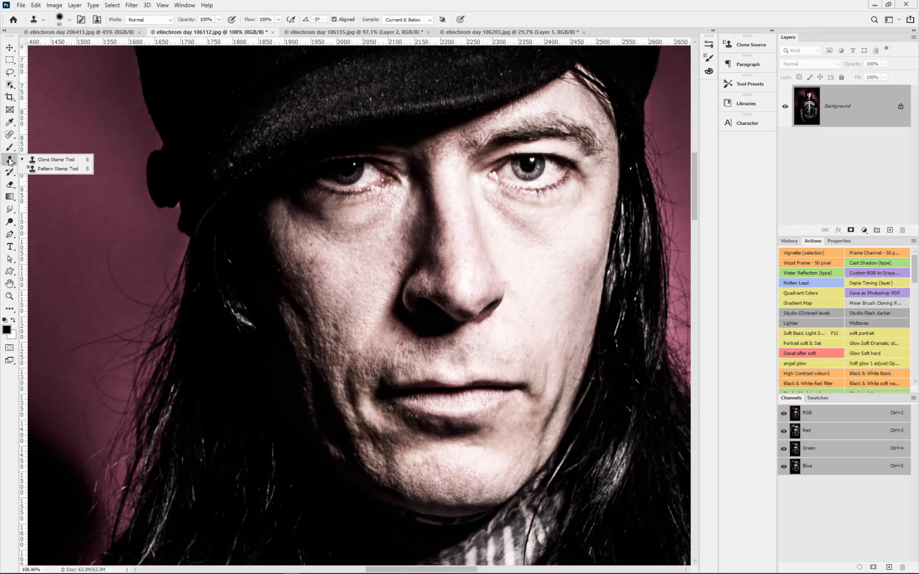
pyautogui.click(889, 230)
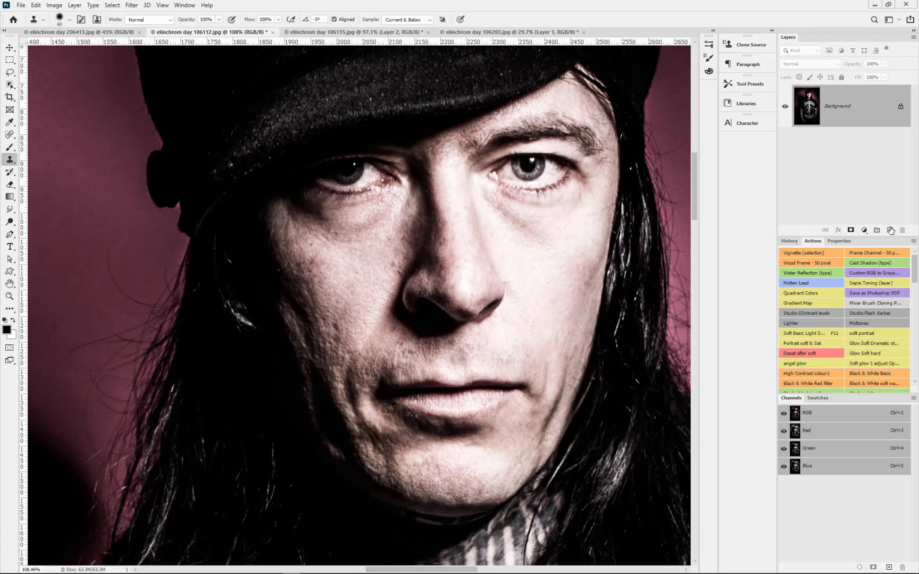
pyautogui.keyDown('alt'); pyautogui.click(528, 166); pyautogui.keyUp('alt')
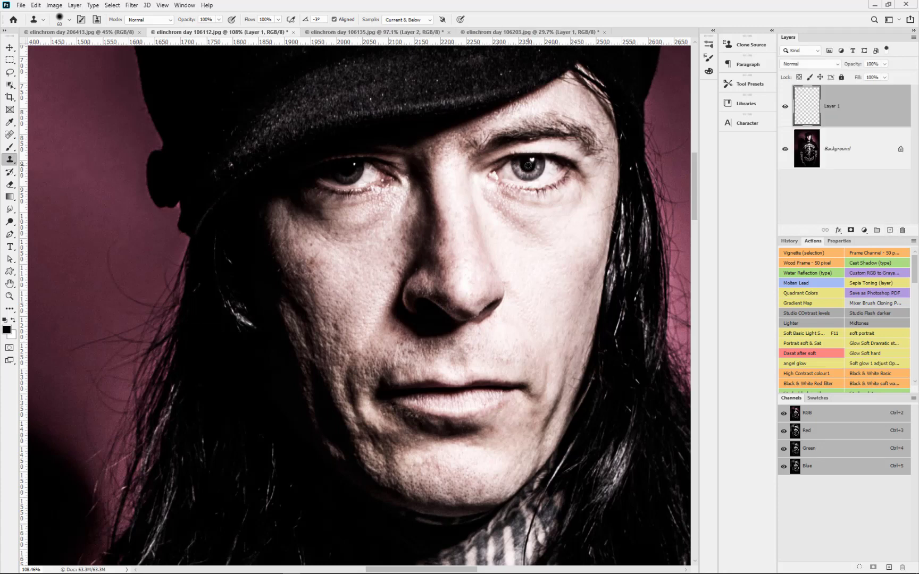
pyautogui.click(345, 170)
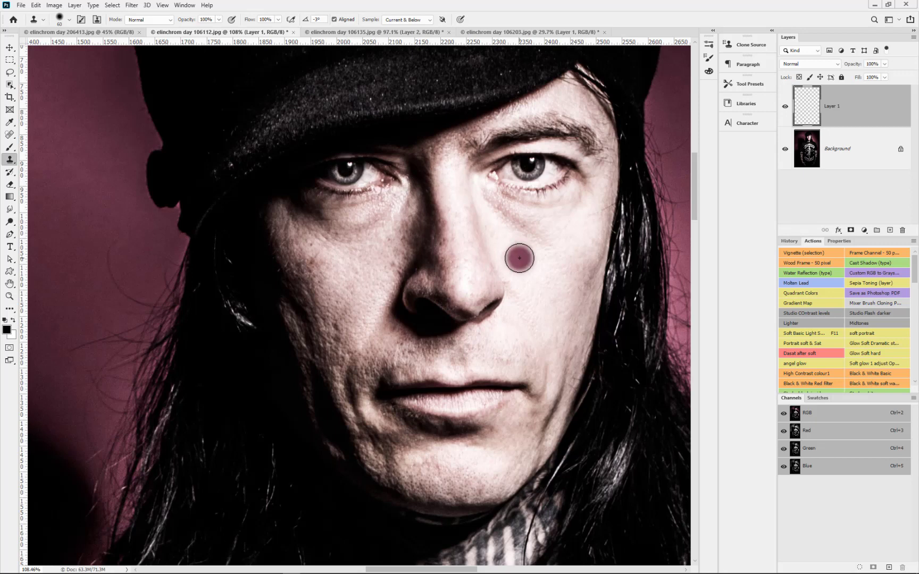
pyautogui.moveTo(856, 108); pyautogui.dragTo(902, 230)
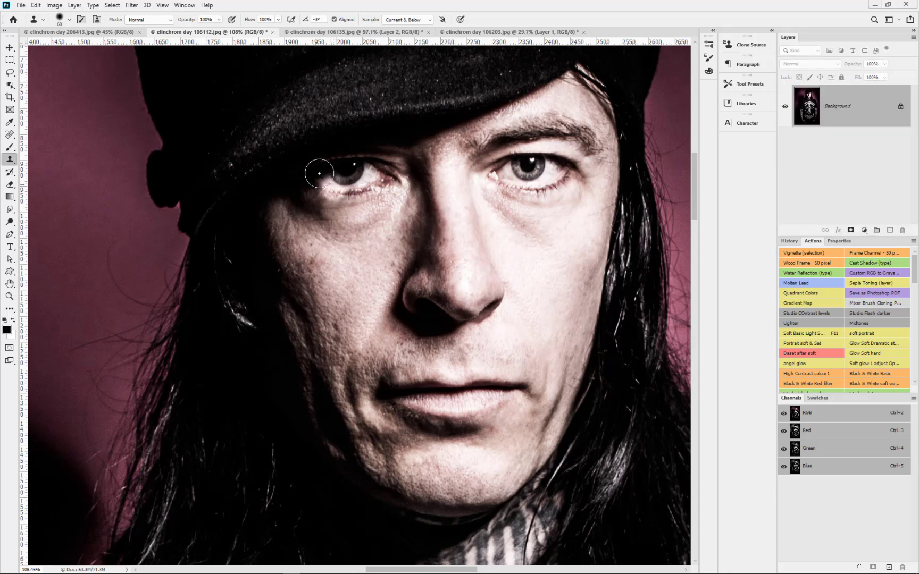
# Step: Paint a white ring around the left iris on a new layer and blend it as Overlay
pyautogui.click(890, 230)
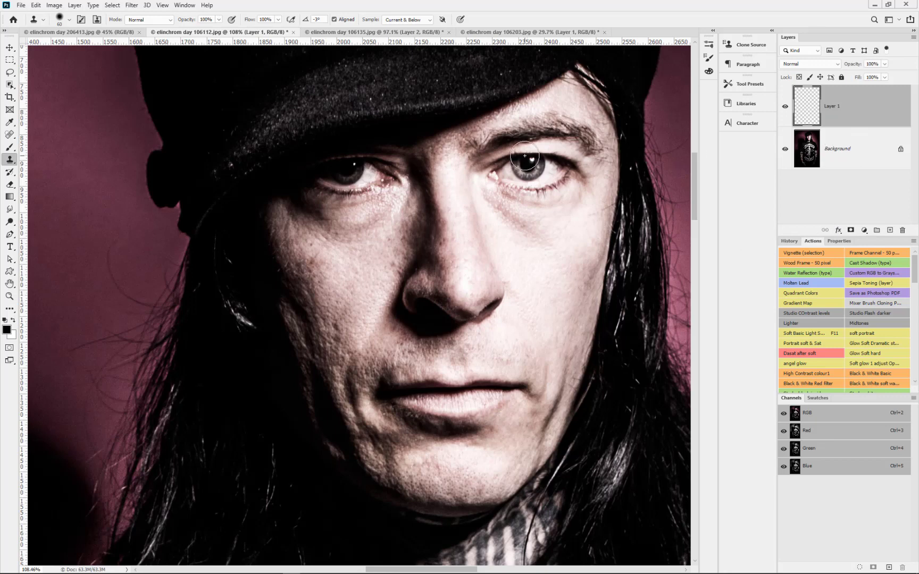
pyautogui.press('b')
pyautogui.press('x')
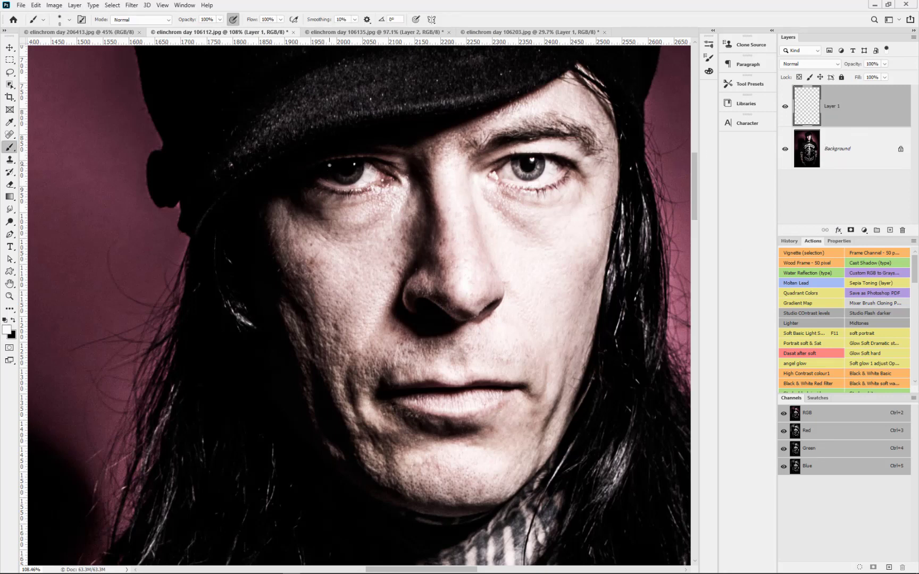
pyautogui.moveTo(331, 167)
pyautogui.mouseDown()
pyautogui.moveTo(340, 179)
pyautogui.moveTo(363, 163)
pyautogui.moveTo(348, 181)
pyautogui.moveTo(330, 171)
pyautogui.moveTo(352, 181)
pyautogui.mouseUp()
pyautogui.click(815, 64)
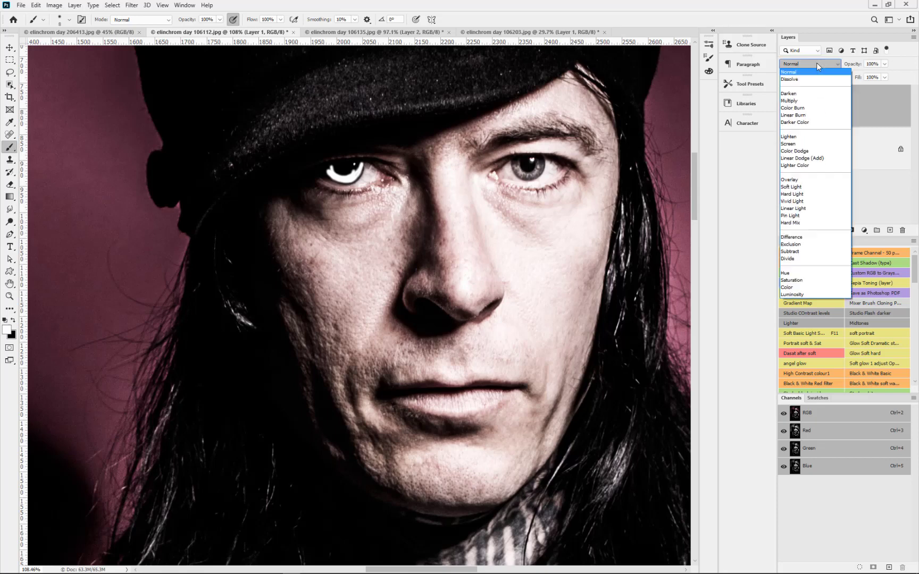
pyautogui.click(820, 181)
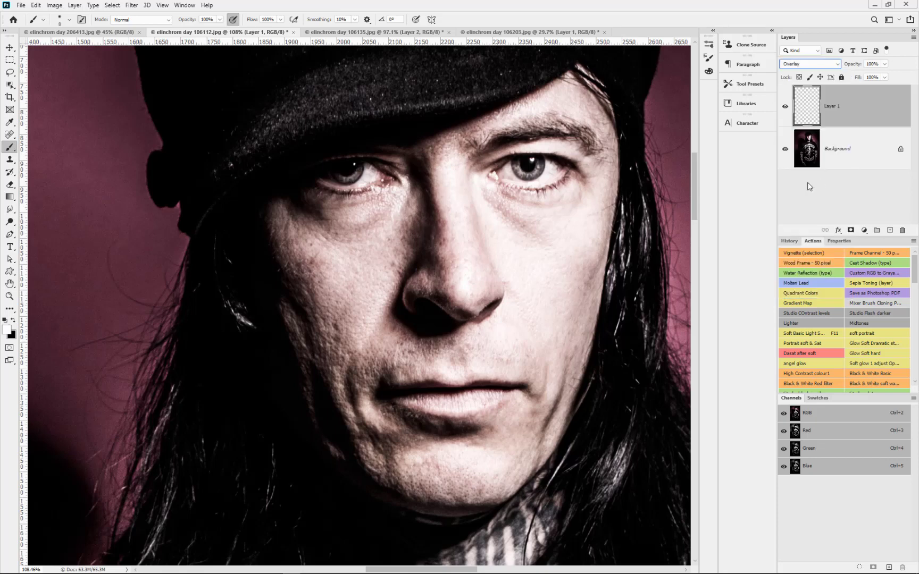